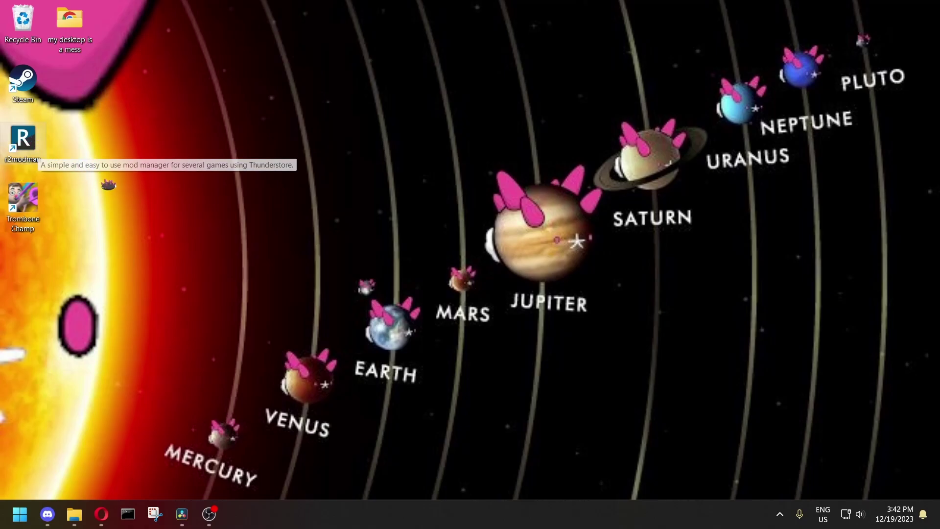
Launch r2modman, load the tootorial profile with its 8 mods, and open Settings.
double_click(44, 149)
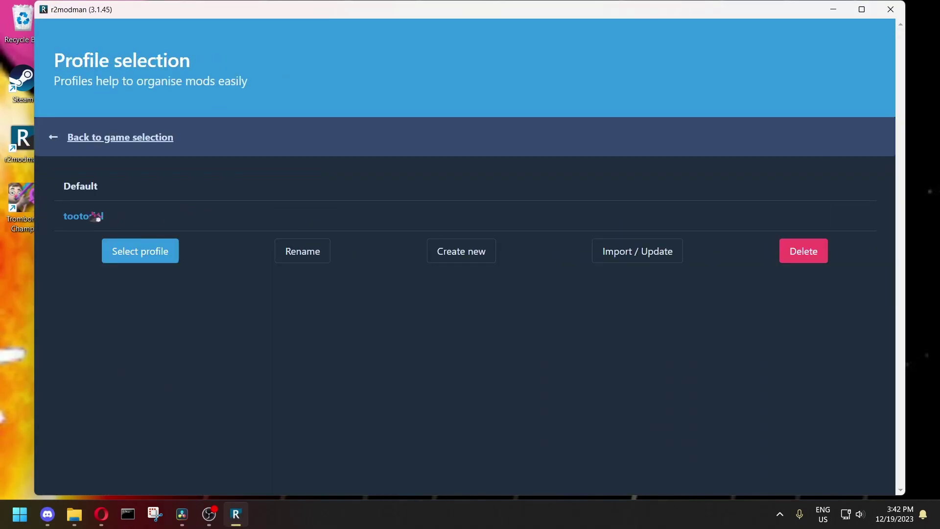
left_click(154, 254)
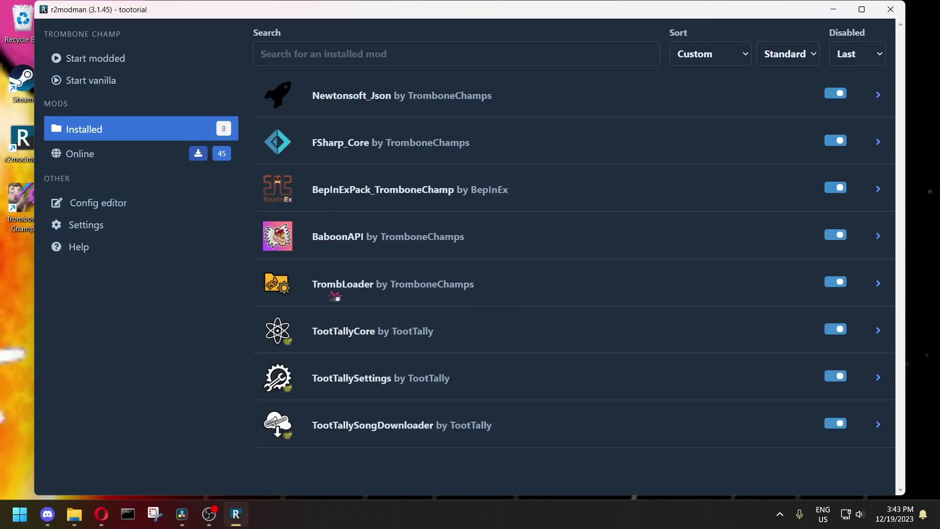
left_click(335, 282)
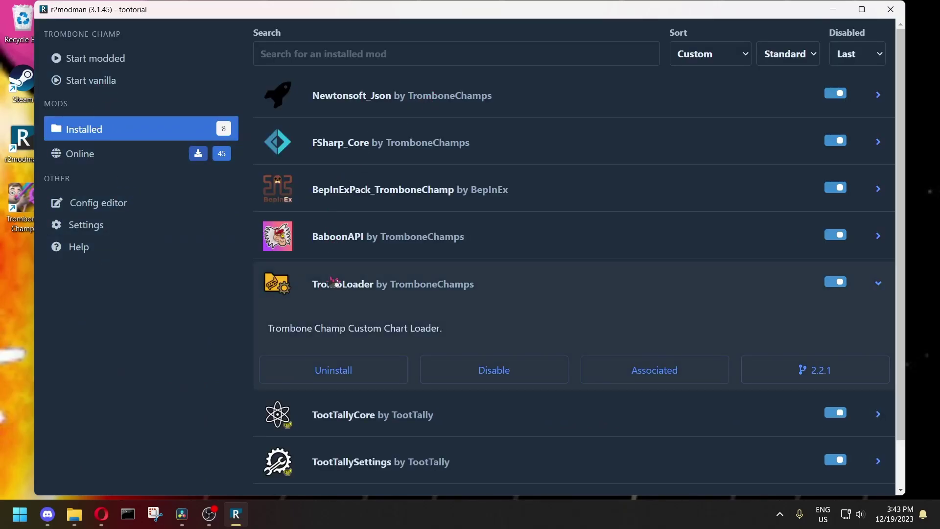
left_click(335, 282)
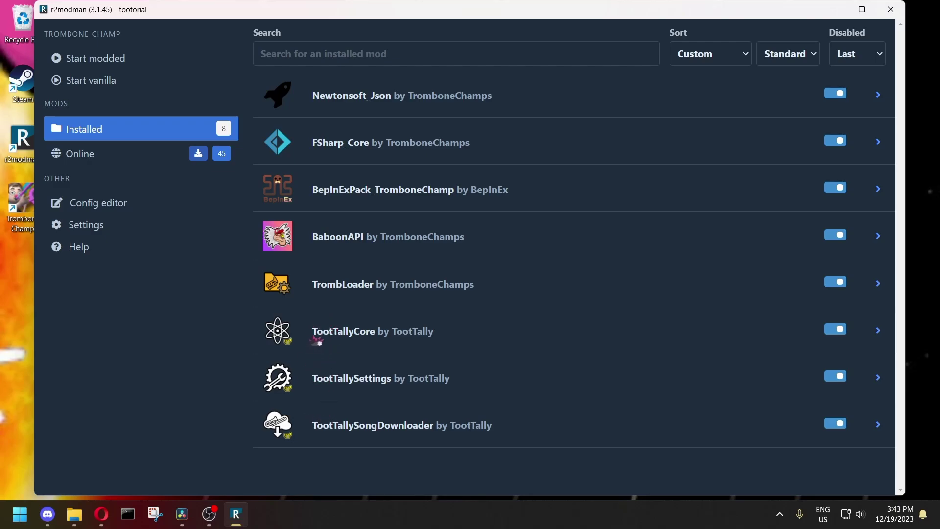
left_click(112, 225)
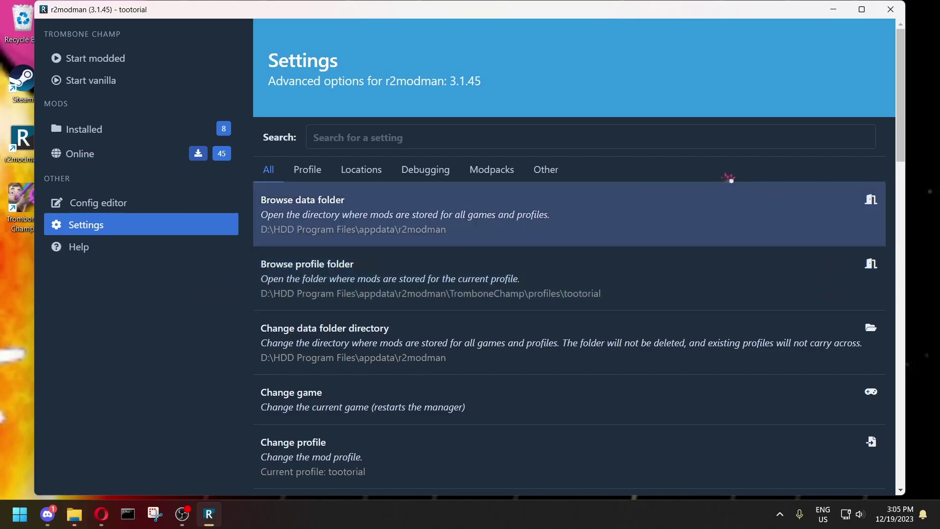
Minimize r2modman and open the profile's BepInEx\CustomSongs folder in File Explorer.
left_click(834, 10)
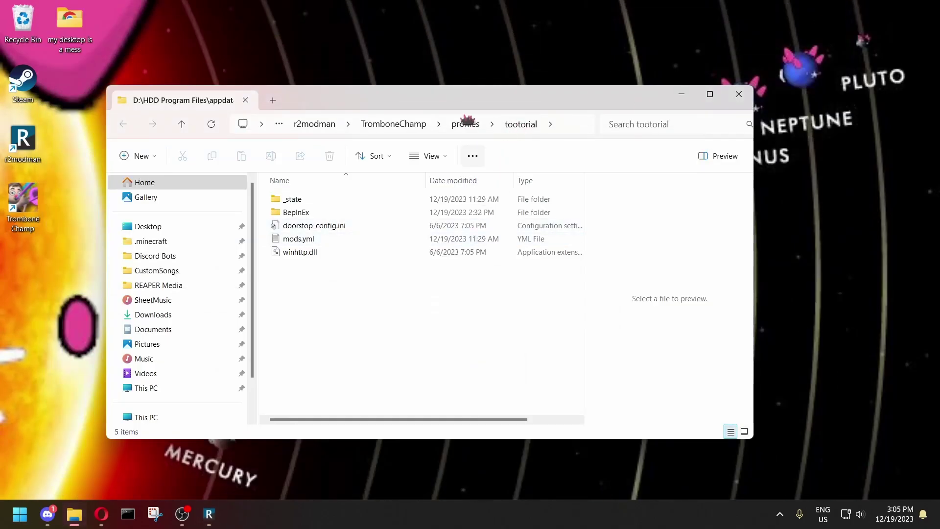
left_click_drag(459, 99, 490, 88)
left_click(337, 199)
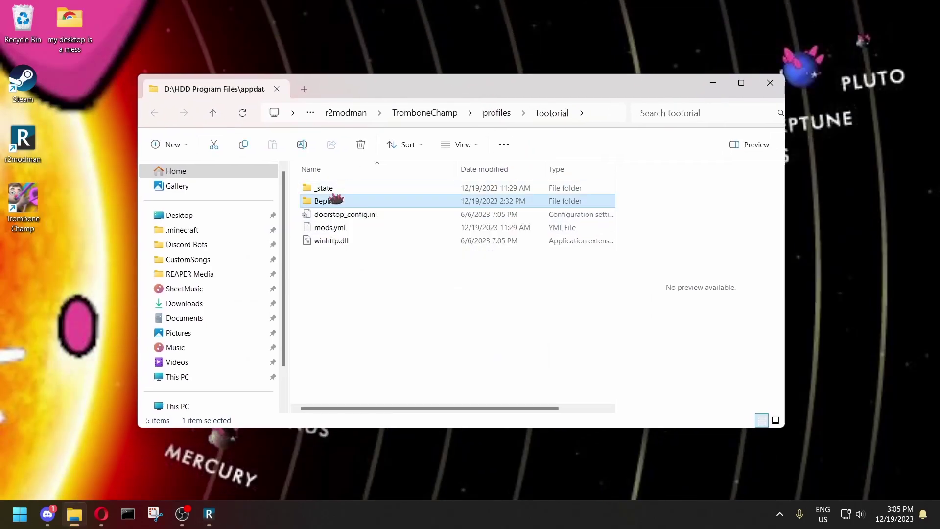
double_click(337, 200)
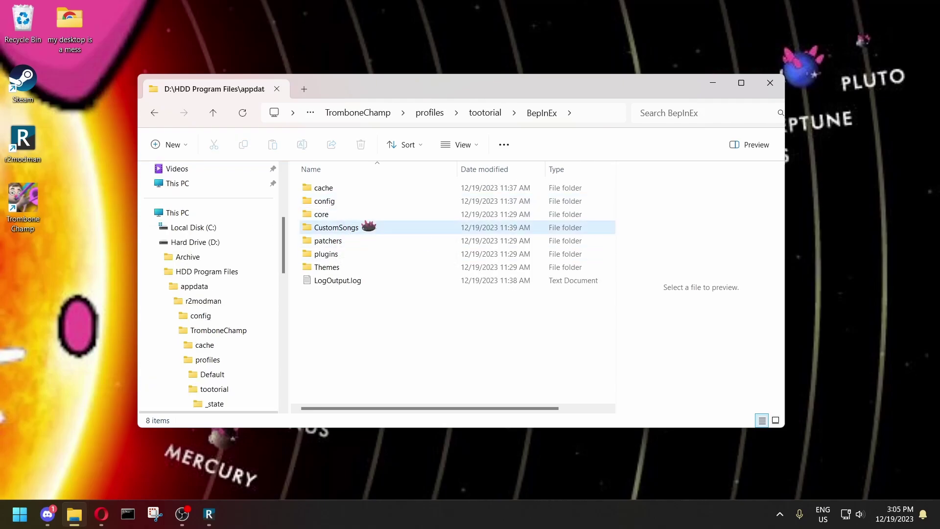
double_click(353, 227)
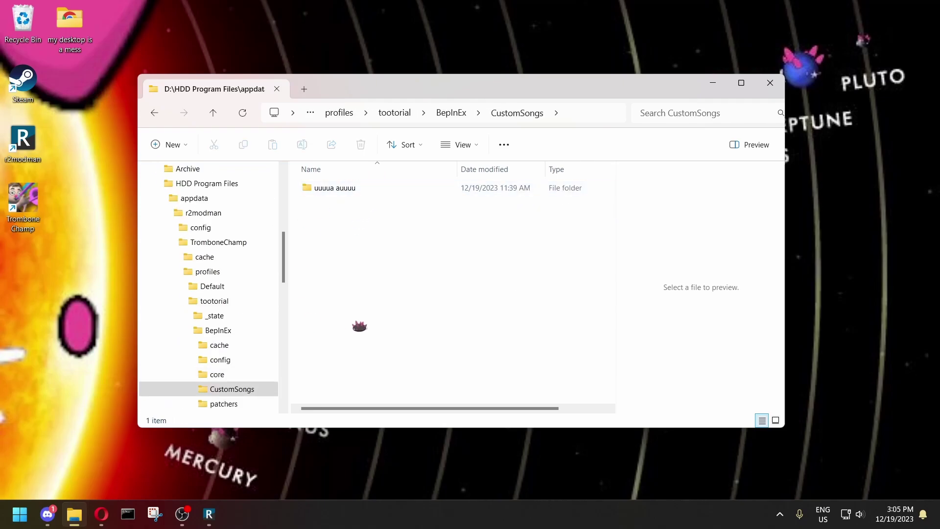
Delete a stray new folder created in BepInEx and reopen CustomSongs.
left_click(154, 112)
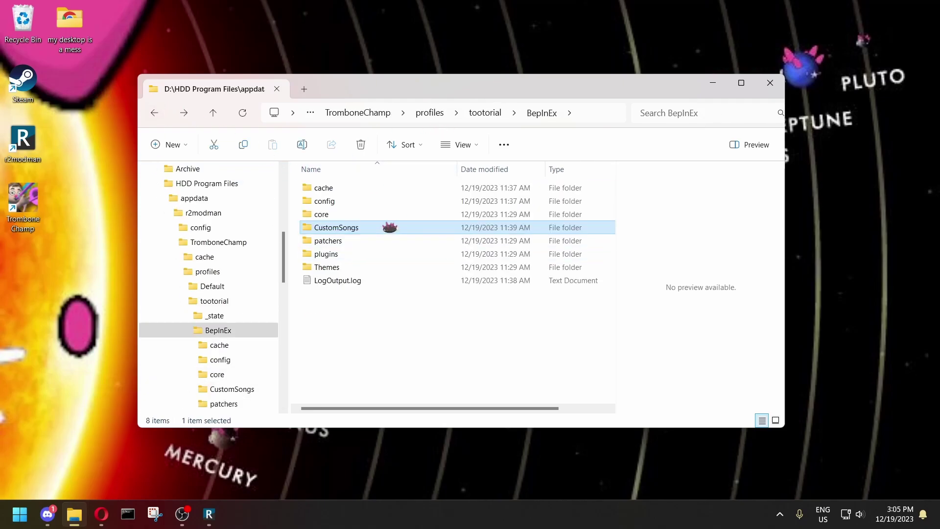
right_click(322, 326)
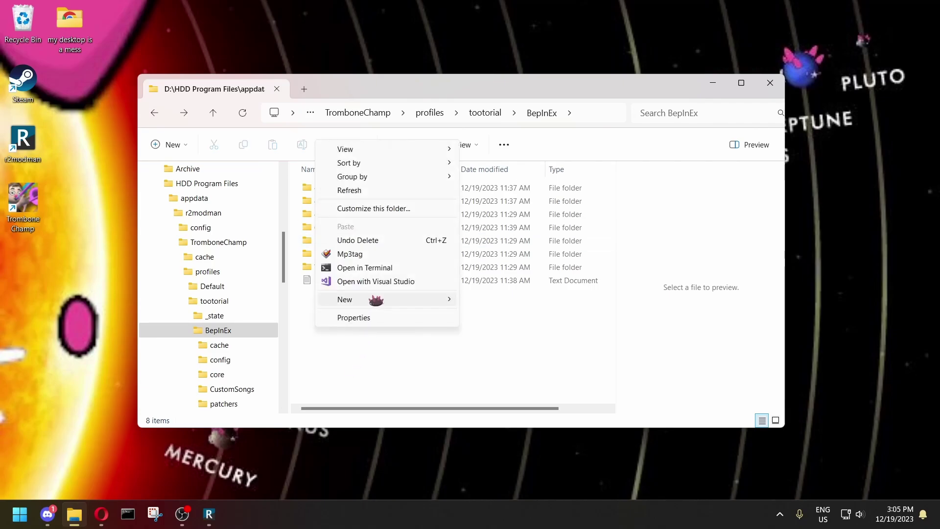
mouse_move(377, 300)
left_click(473, 299)
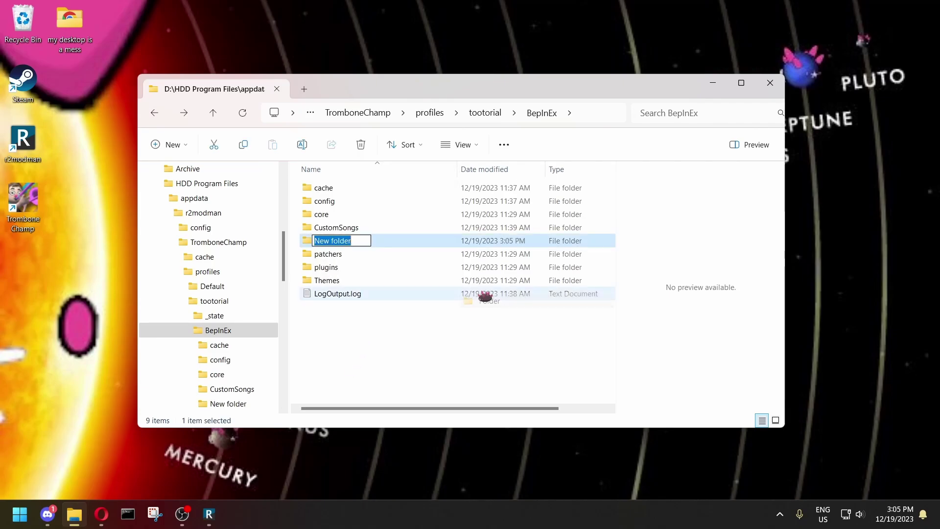
type("CustomSongs")
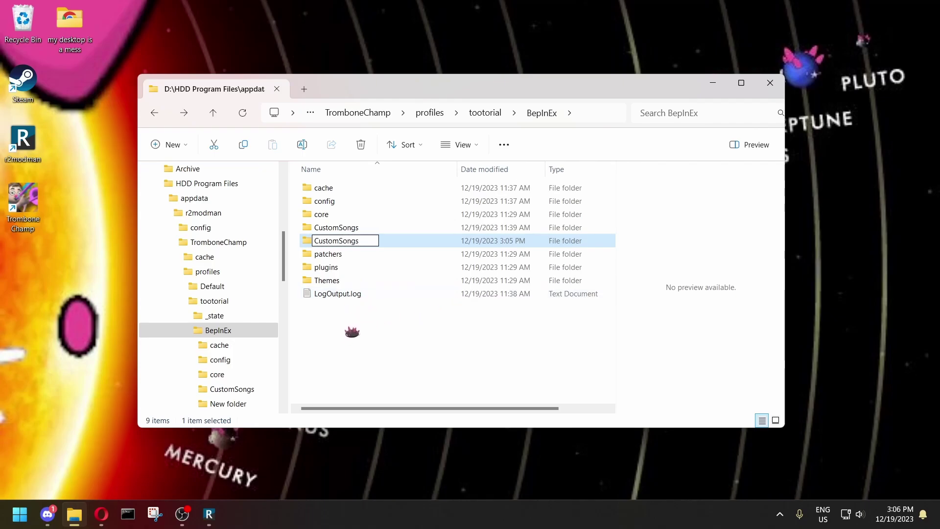
key("Escape")
key("Delete")
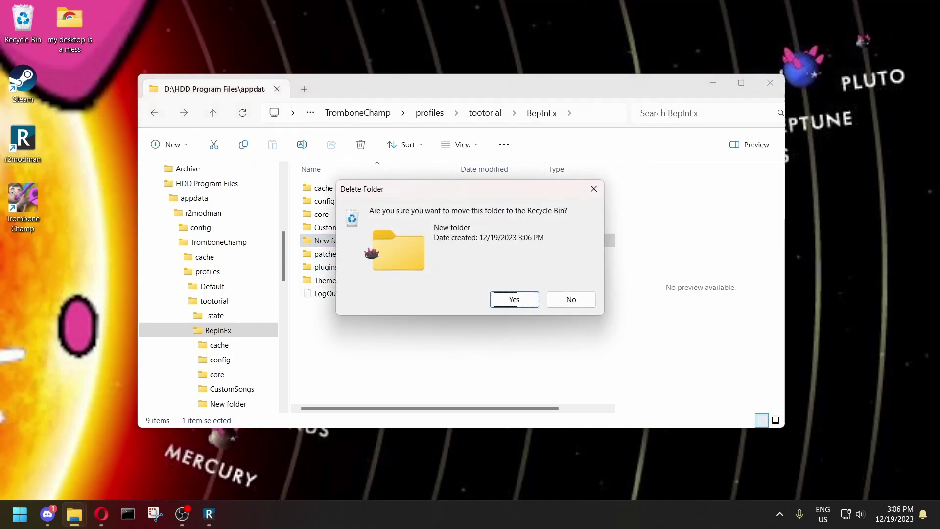
left_click(511, 299)
double_click(351, 228)
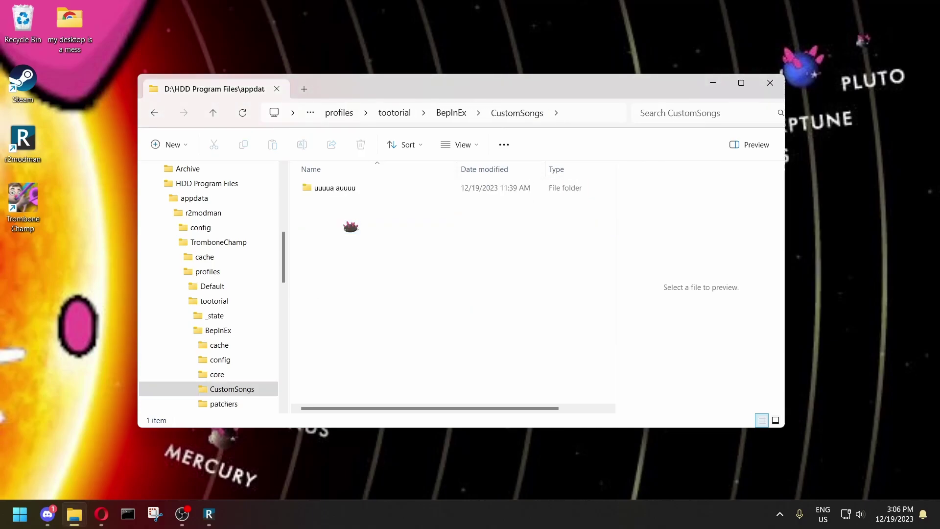
Copy the CustomSongs folder path from the address bar.
left_click(587, 112)
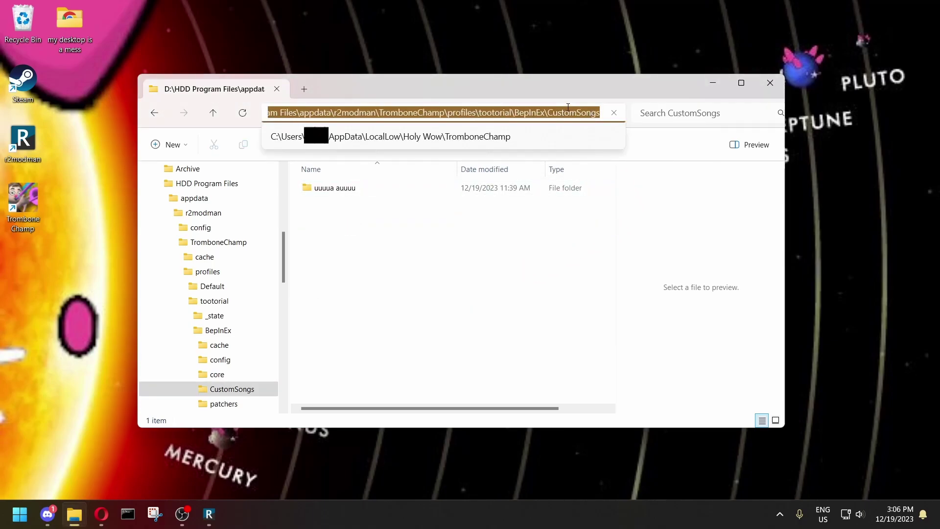
key("ctrl+c")
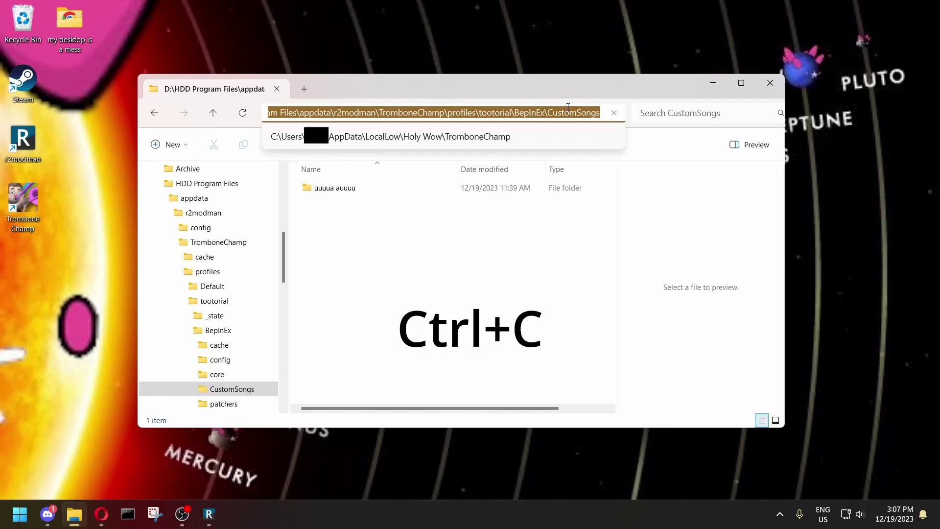
left_click(466, 297)
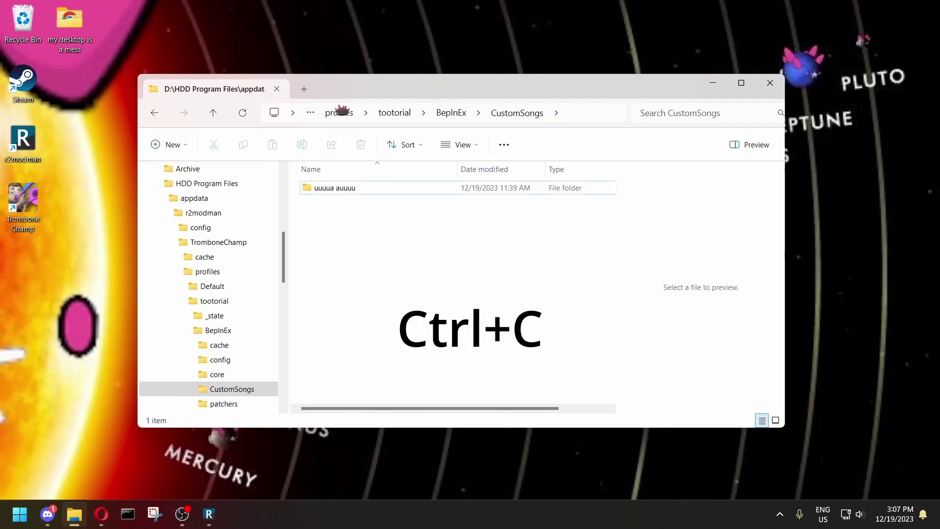
Extract 2671.zip from Downloads into CustomSongs using the pasted path.
left_click(308, 89)
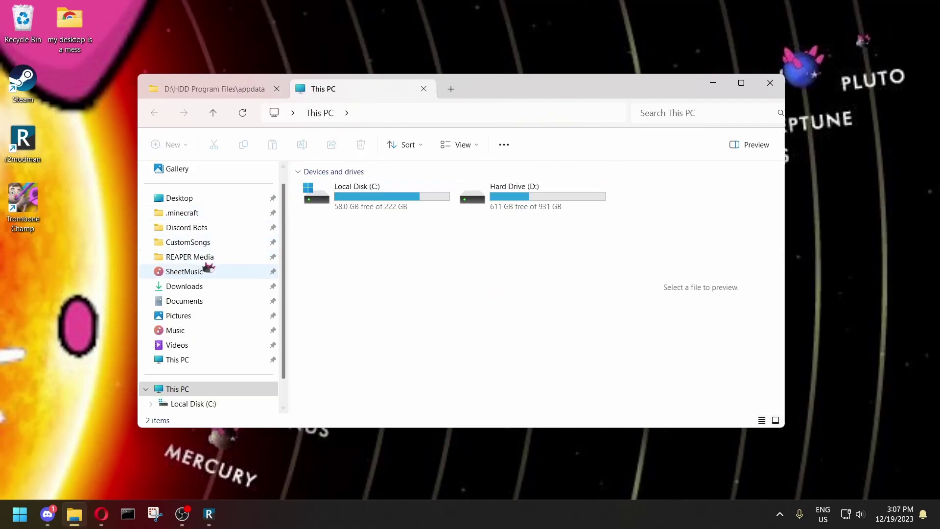
left_click(201, 285)
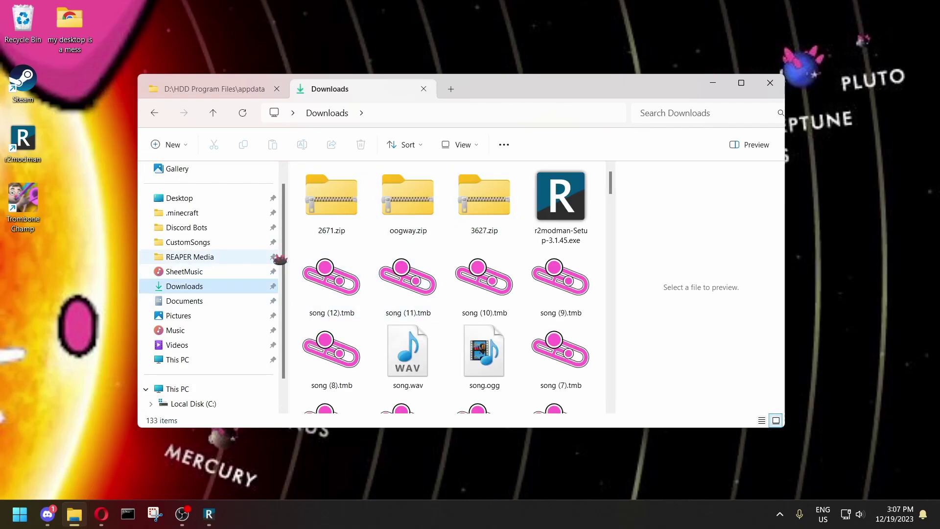
left_click(331, 210)
right_click(328, 209)
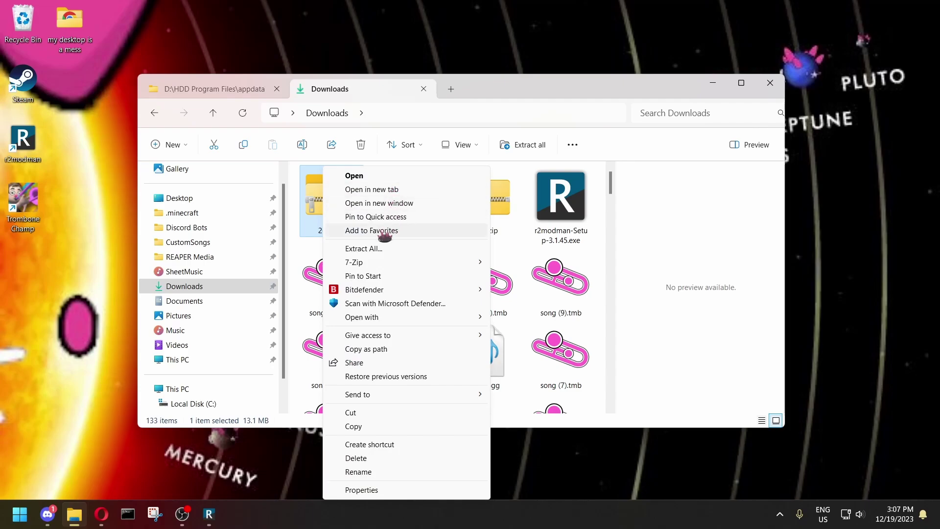
left_click(372, 249)
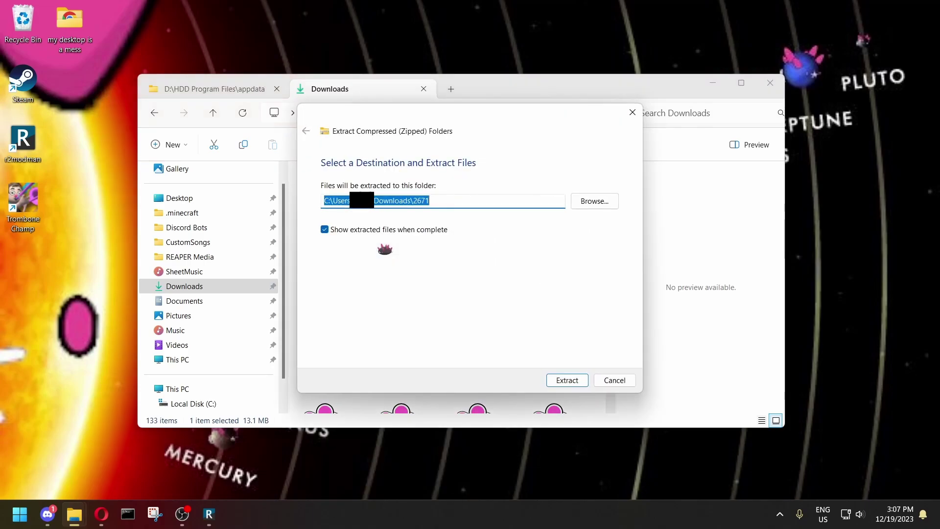
key("ctrl+v")
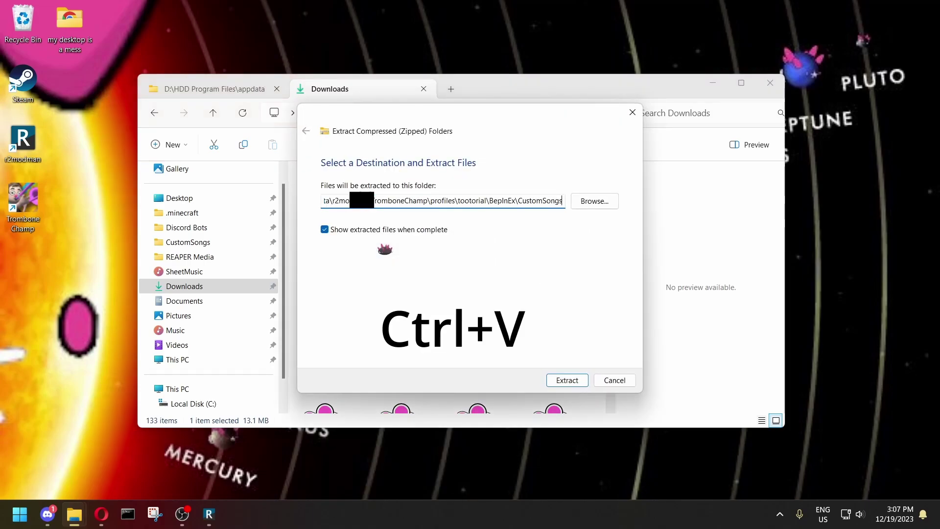
left_click(564, 380)
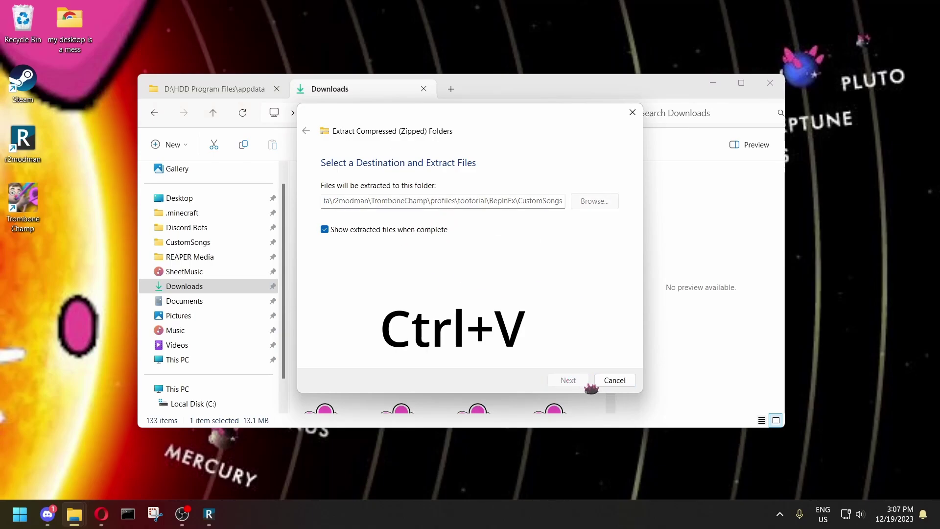
double_click(398, 204)
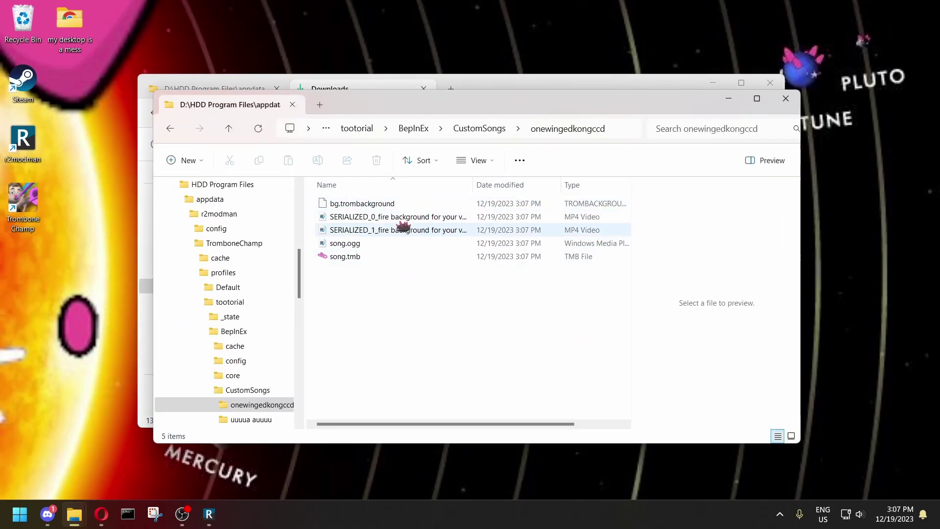
left_click(170, 129)
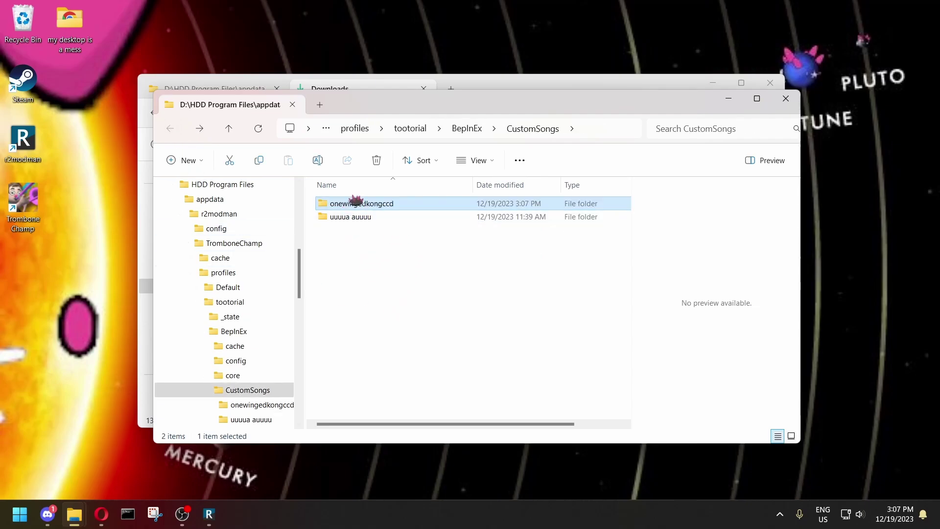
double_click(338, 217)
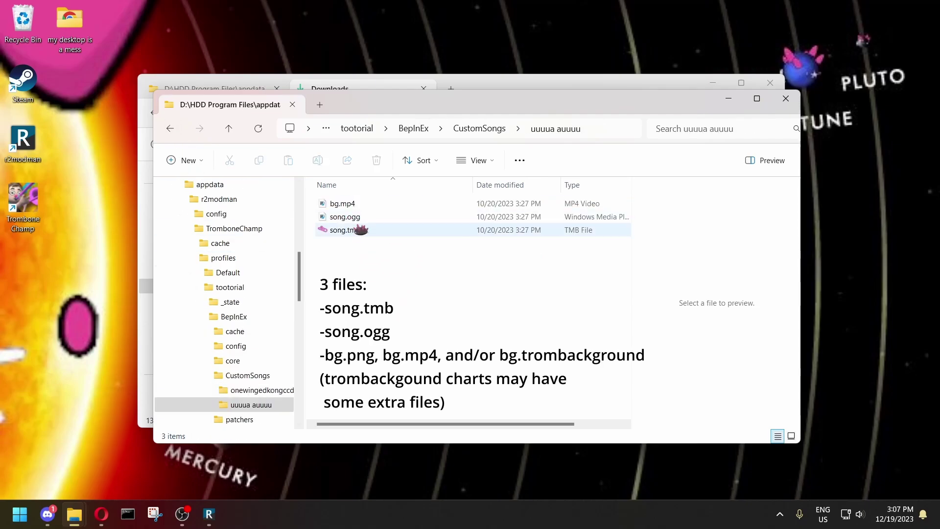
left_click(368, 203)
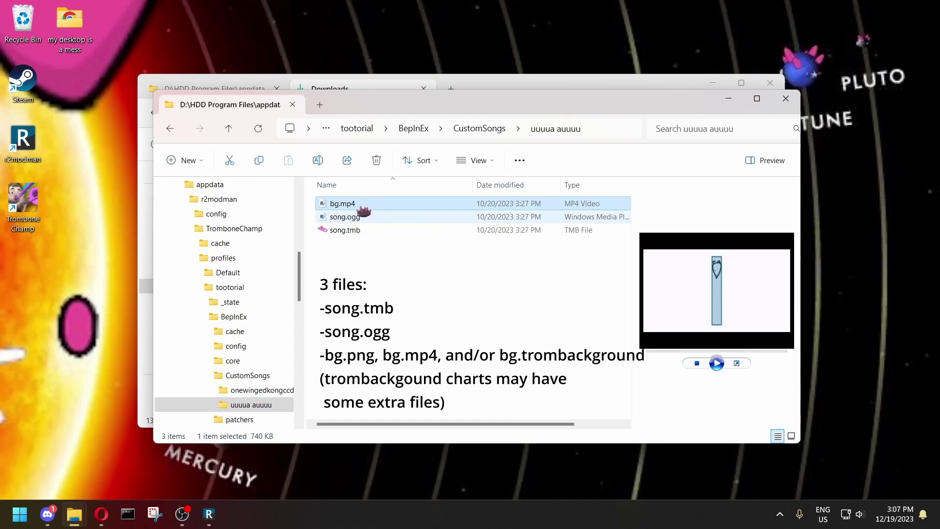
left_click(170, 128)
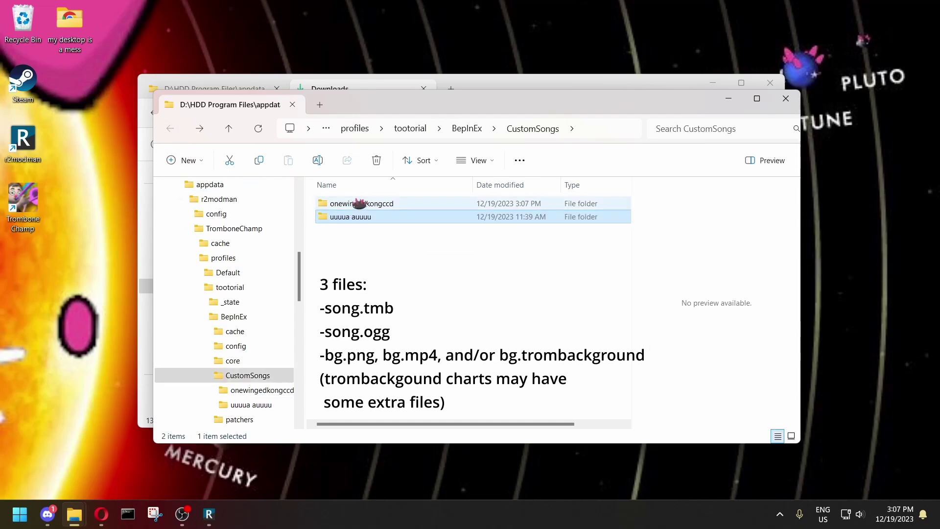
double_click(360, 203)
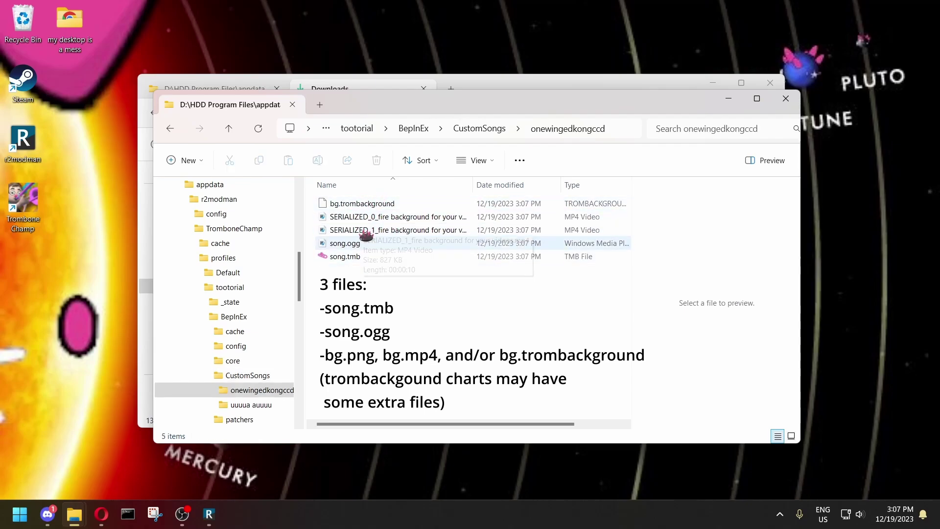
left_click(171, 128)
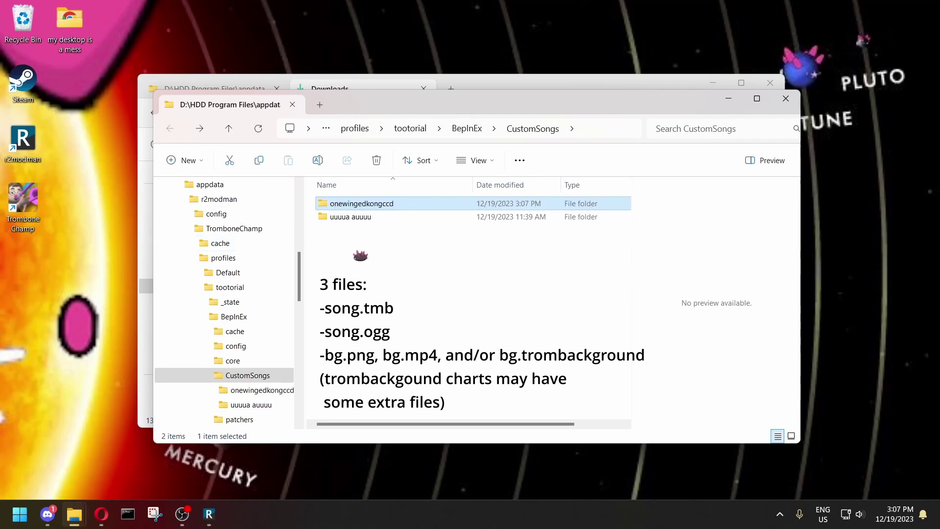
left_click(347, 257)
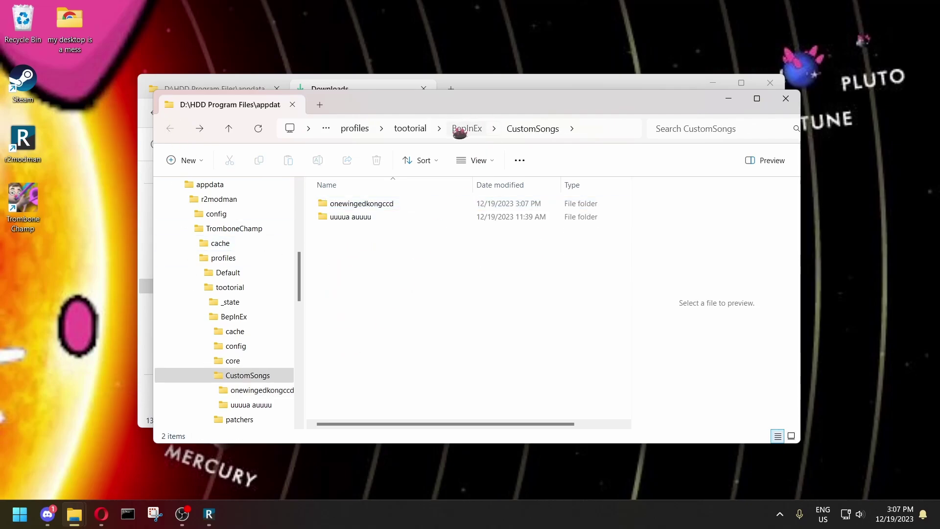
left_click(459, 128)
double_click(338, 241)
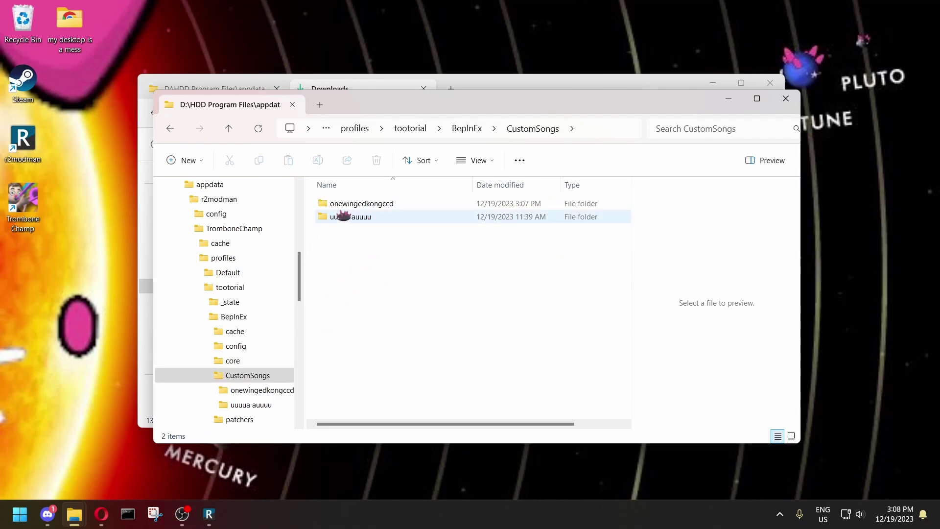
Extract oogway.zip and 3627.zip with 7-Zip into the CustomSongs path.
left_click(786, 99)
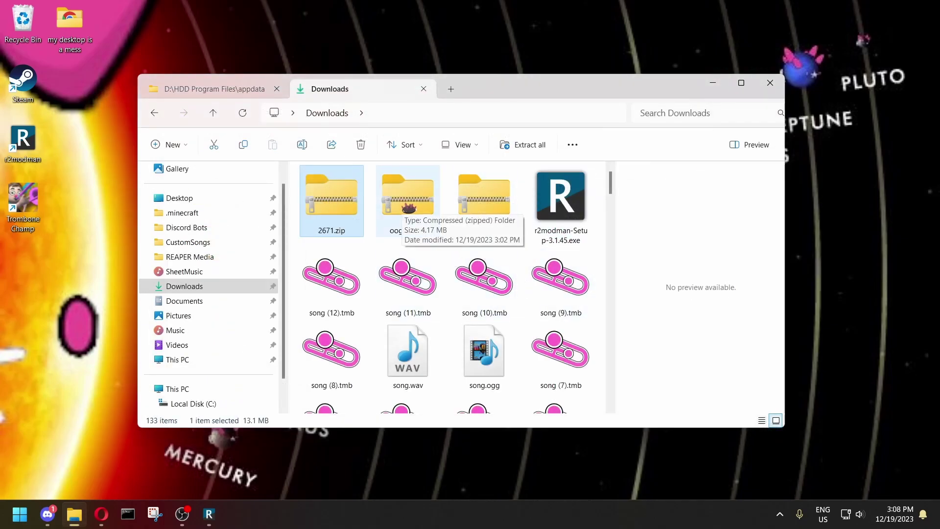
left_click(404, 209)
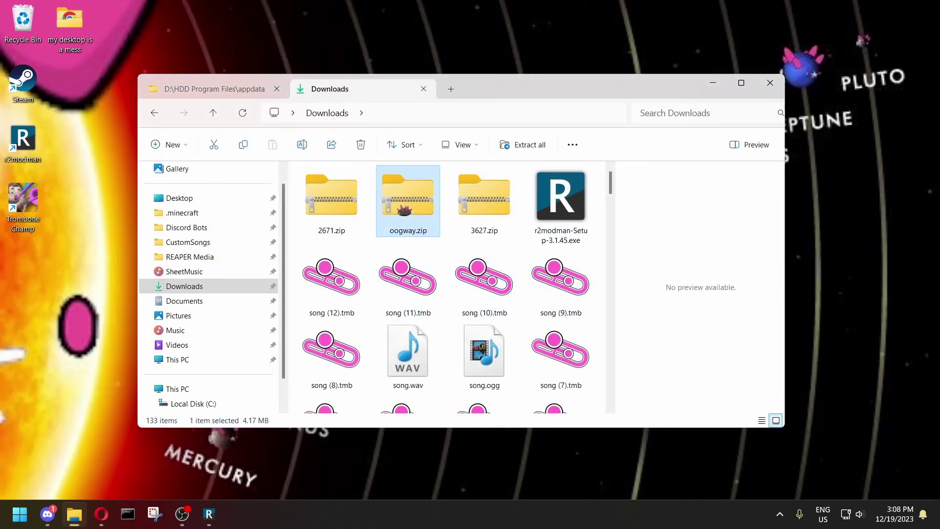
left_click(483, 214, "ctrl")
right_click(475, 208)
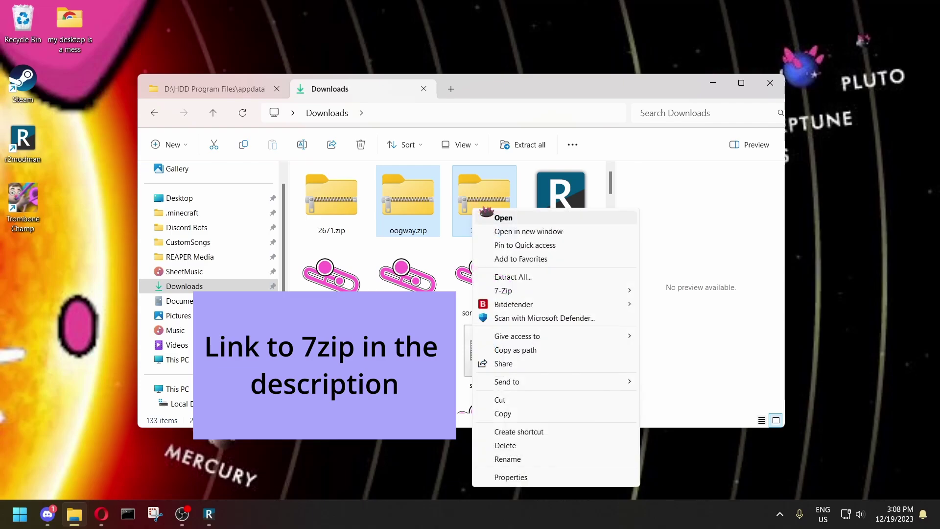
mouse_move(513, 291)
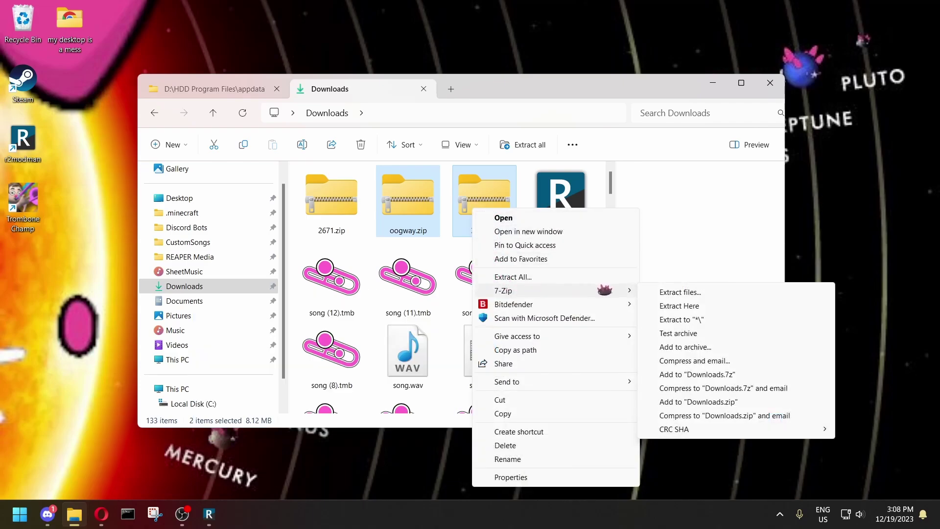
left_click(706, 292)
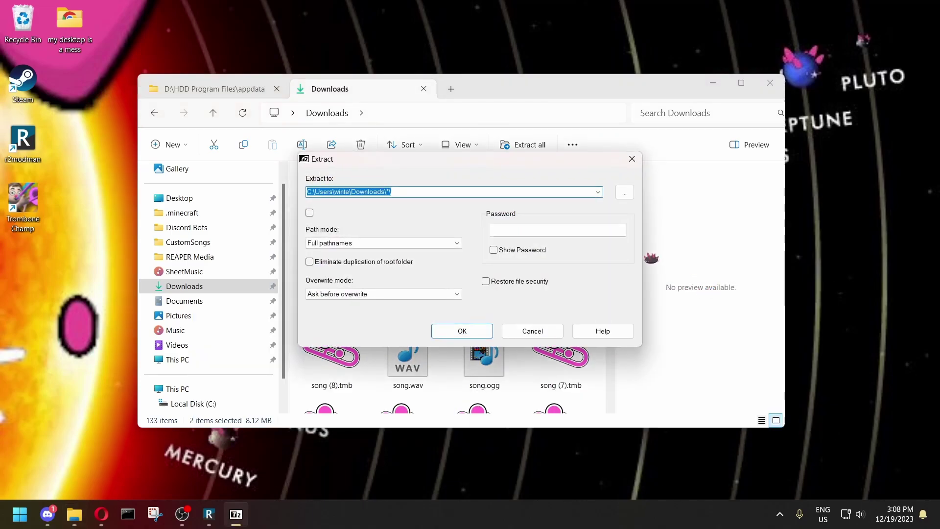
key("ctrl+v")
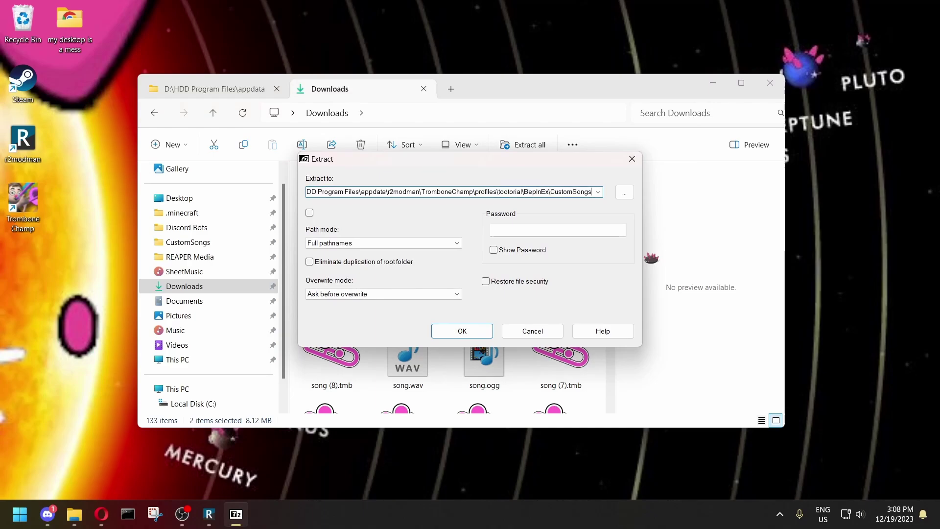
left_click(477, 330)
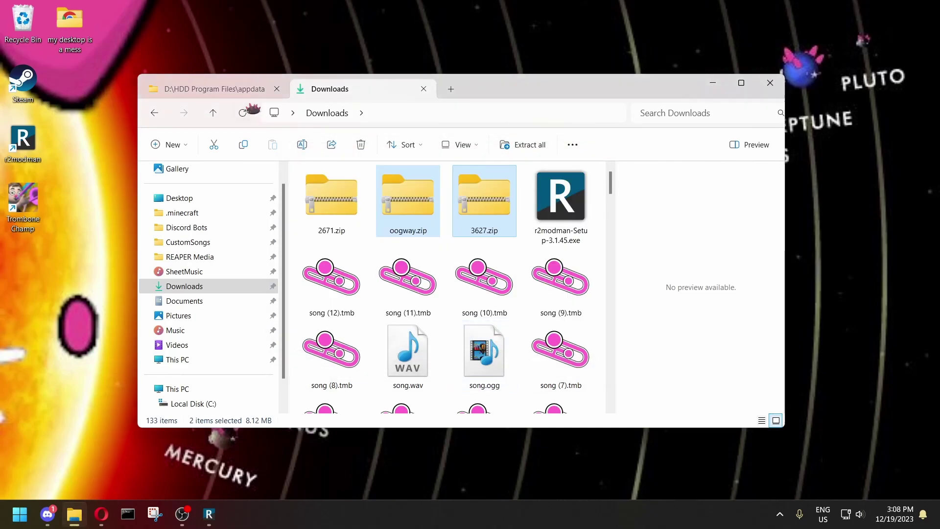
Check the new oogway folder holds bg.trombackground, song.ogg and song.tmb.
left_click(228, 91)
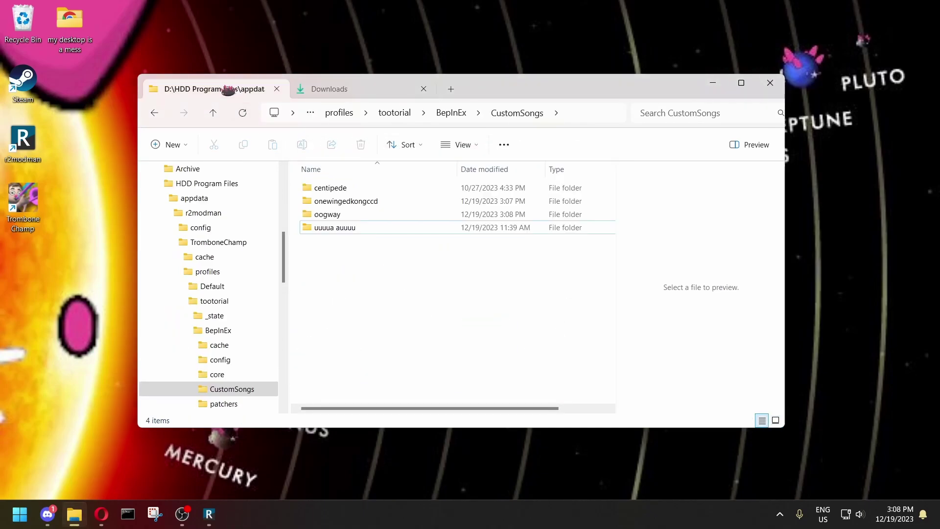
double_click(358, 215)
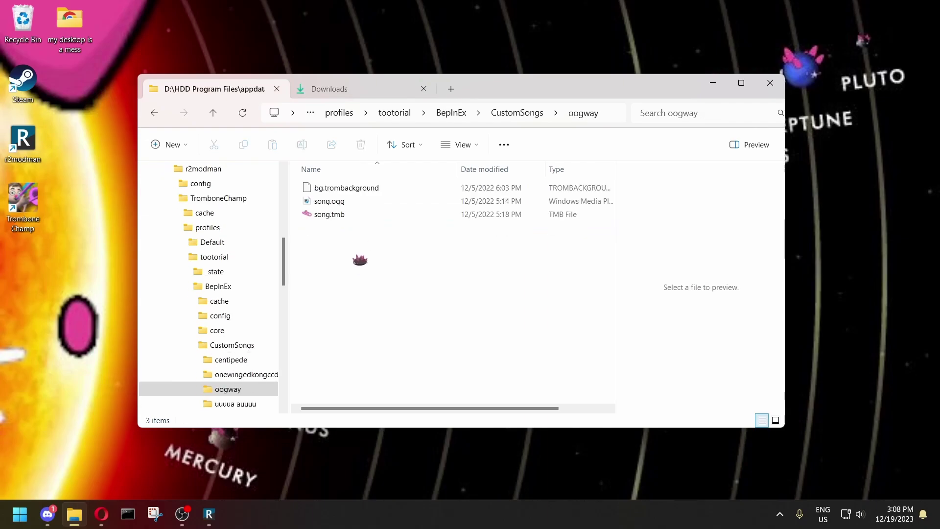
left_click(156, 114)
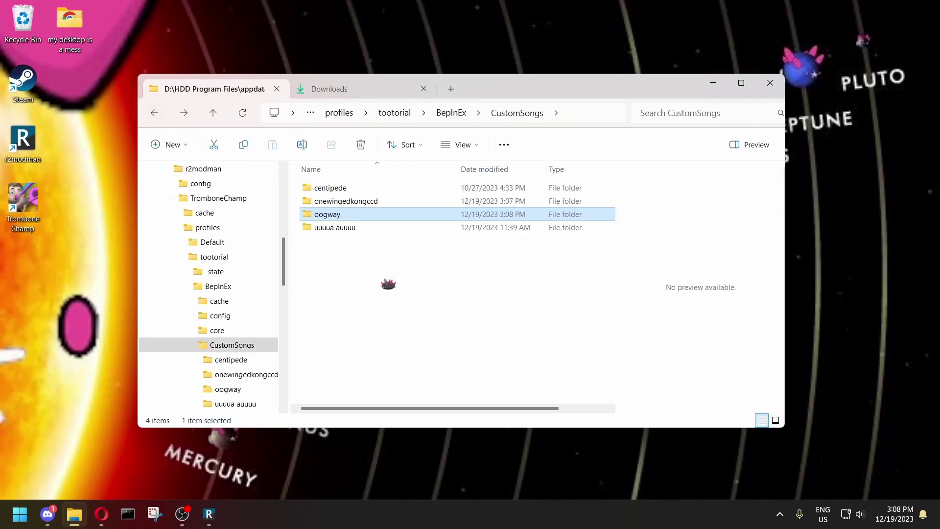
left_click(155, 113)
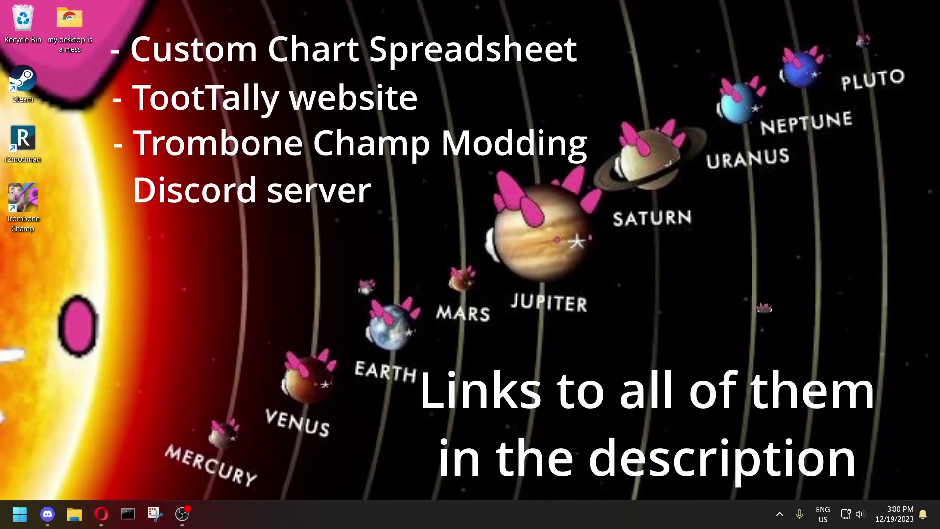
Switch to Opera from the taskbar to show the Custom Charts spreadsheet.
left_click(101, 513)
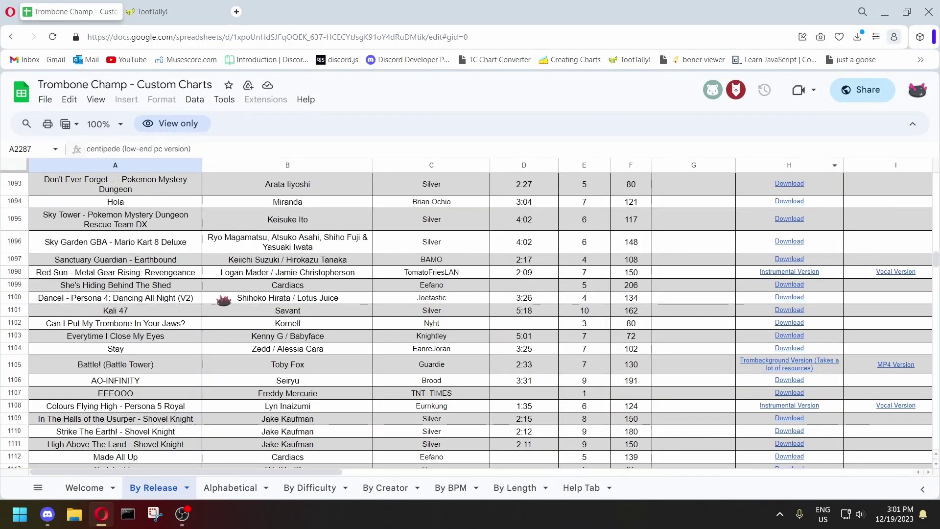
scroll(617, 323, "down", 10)
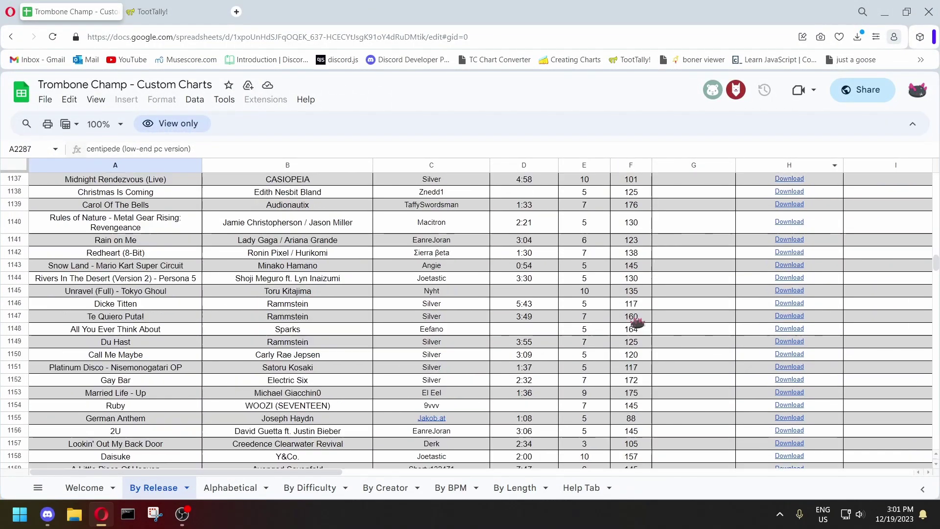
left_click_drag(936, 257, 936, 180)
left_click(88, 488)
scroll(346, 311, "up", 5)
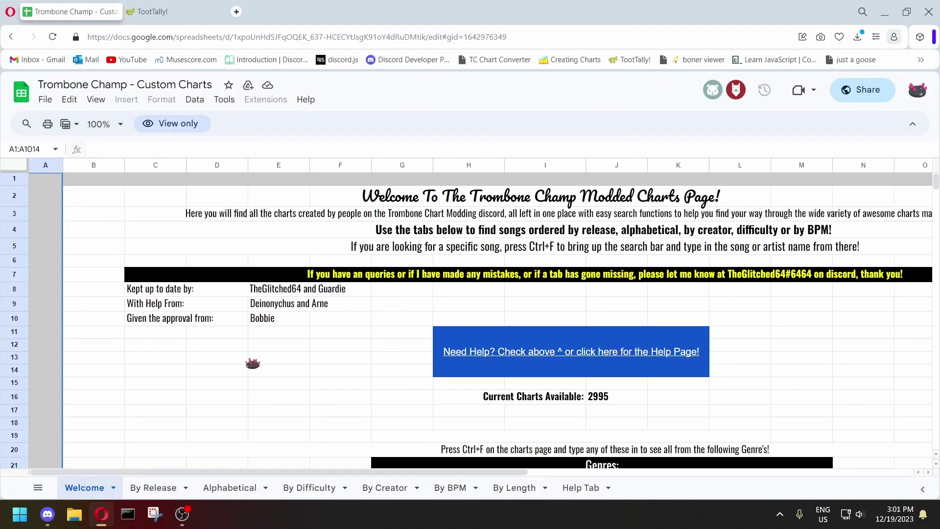
left_click(158, 486)
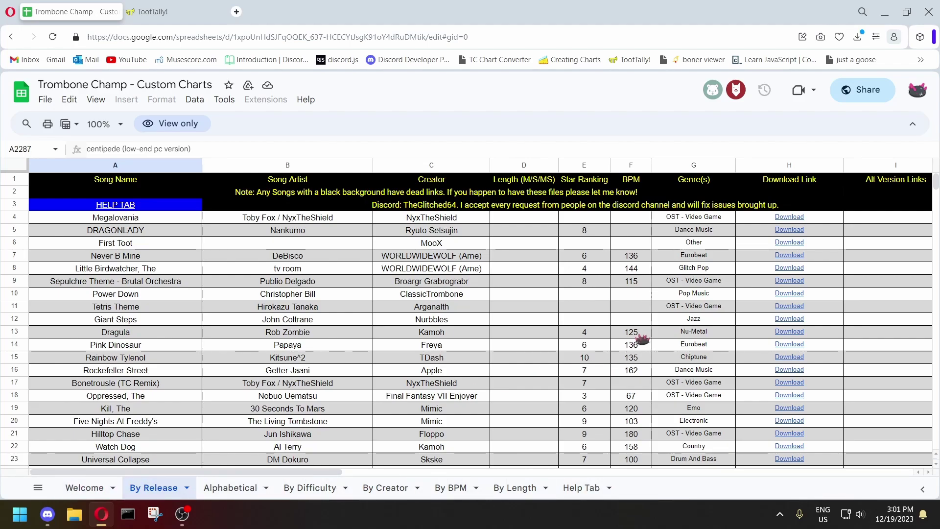
Search the spreadsheet for 'oogw' to find Oogway Ascends at row 1072.
key("ctrl+f")
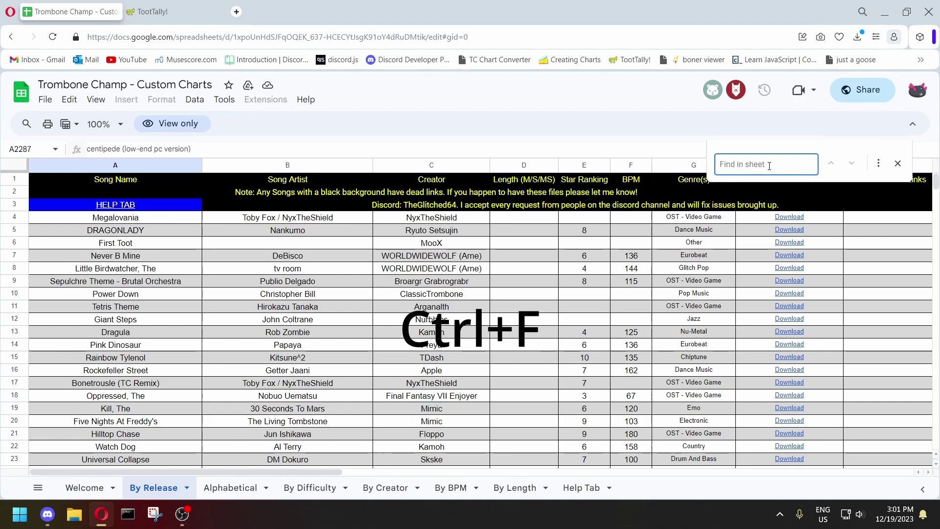
type("oogw")
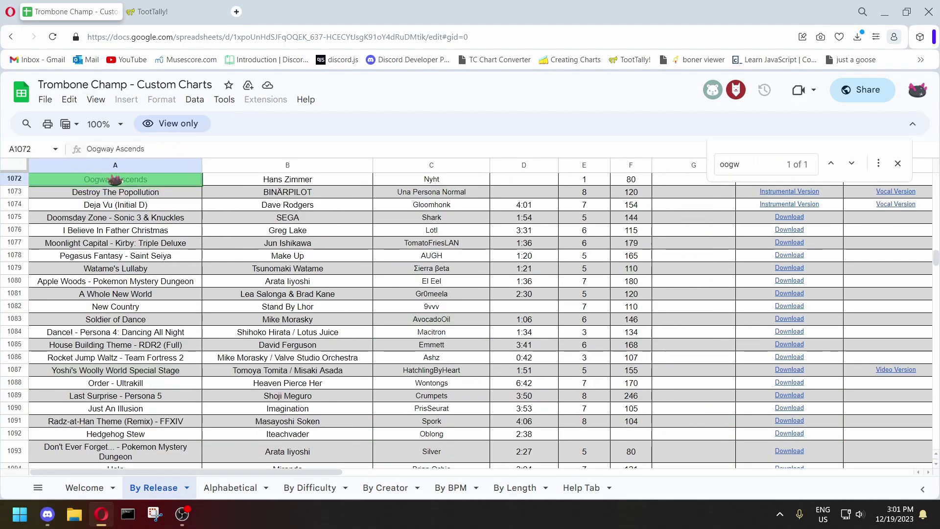
scroll(115, 180, "up", 2)
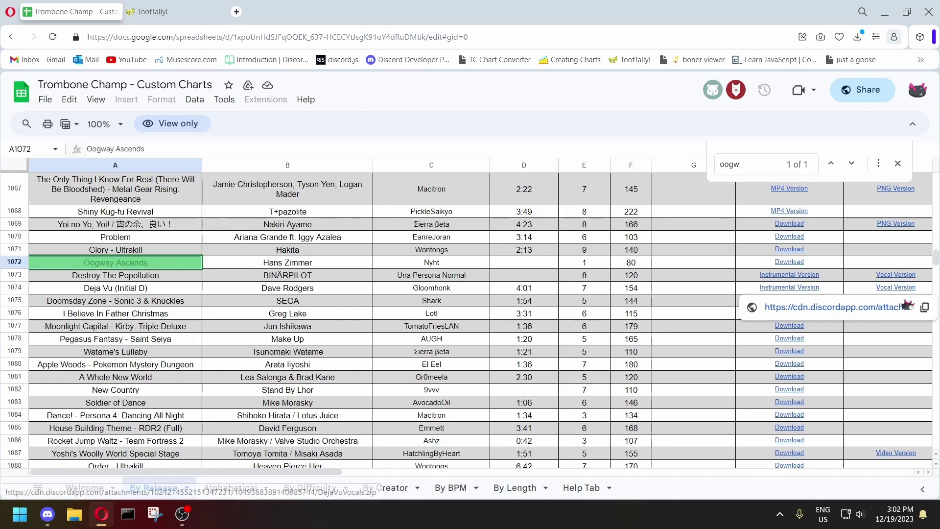
Download oogway.zip from the Oogway Ascends cdn.discordapp.com link and close the redirect tab.
left_click(794, 262)
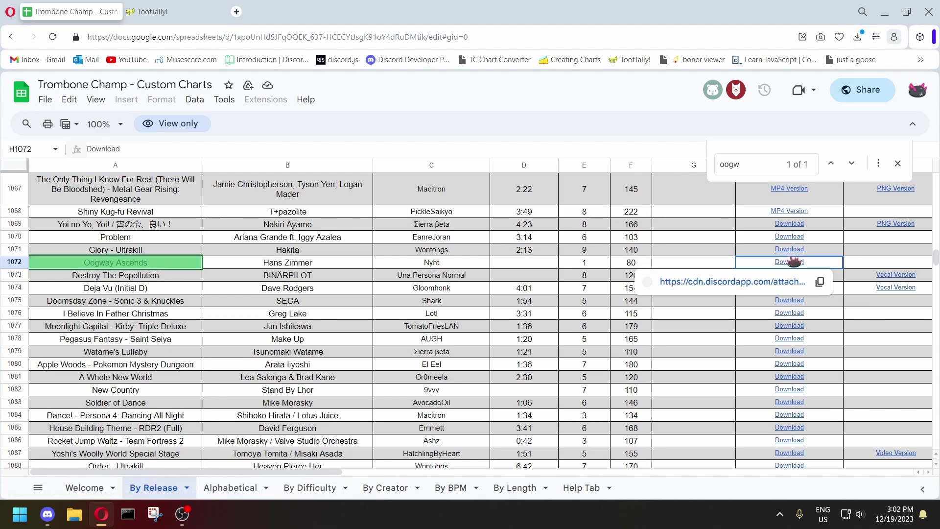
left_click(756, 280)
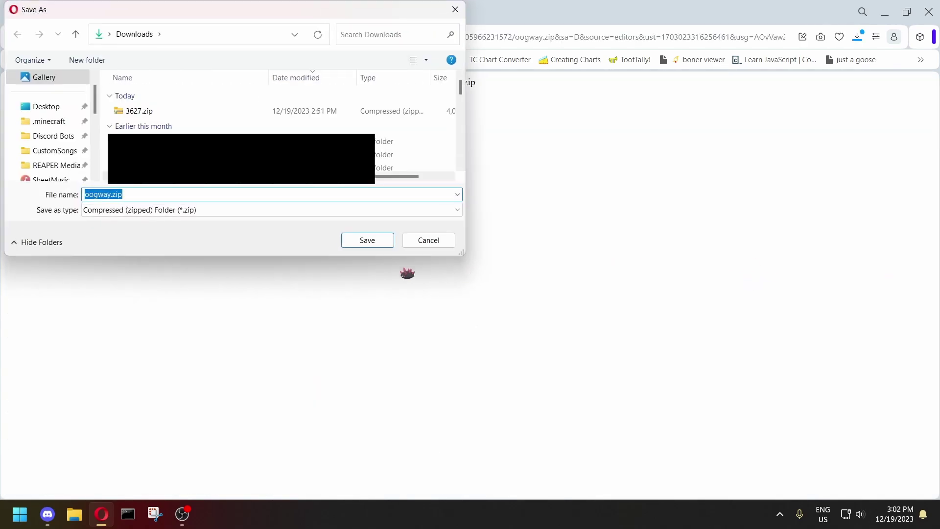
left_click(372, 239)
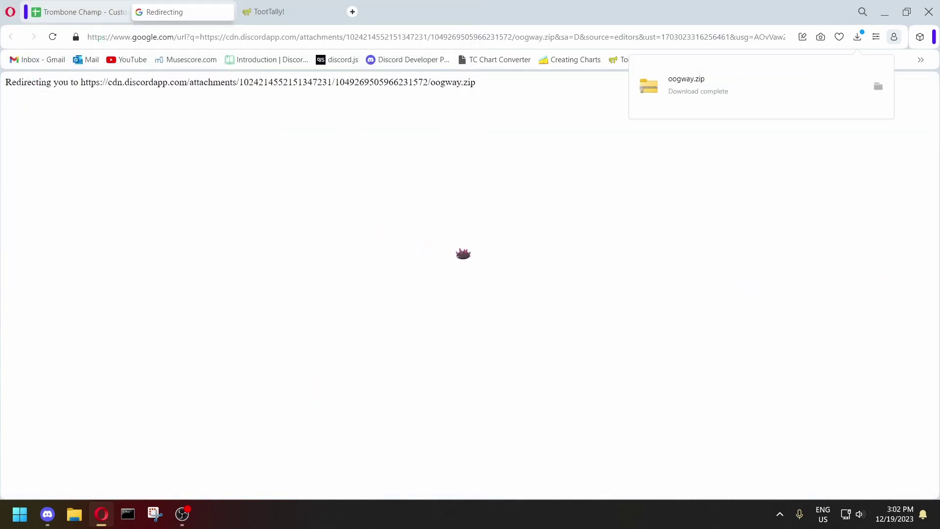
left_click(228, 11)
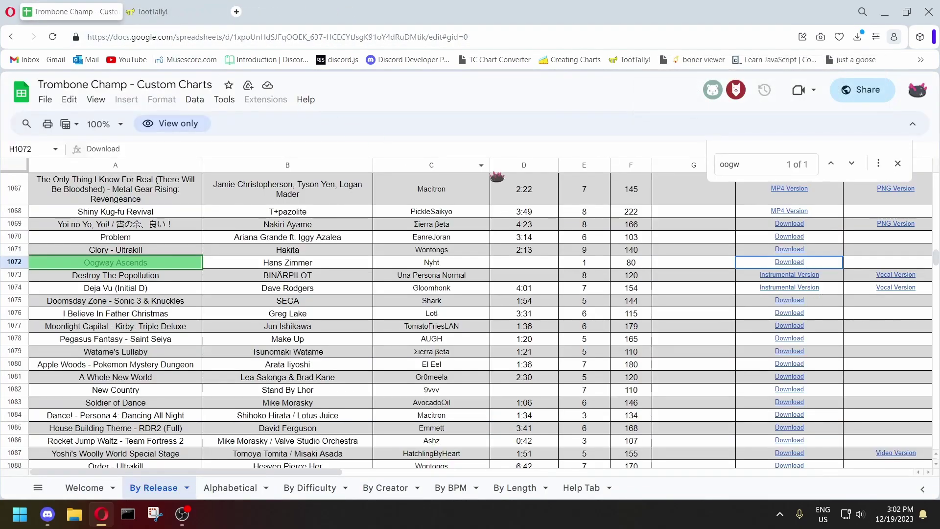
Search TootTally for Coconut Creme Despair and open its song page.
left_click(169, 2)
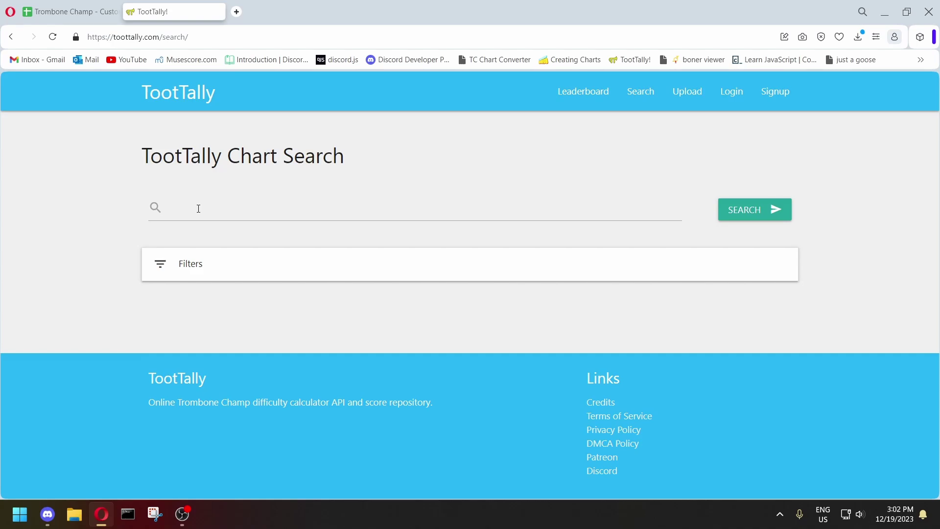
left_click(190, 207)
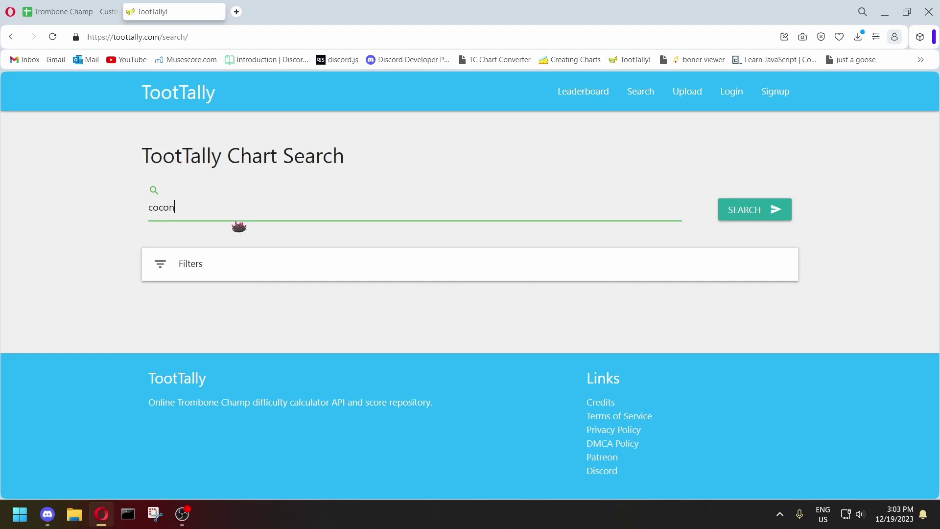
type("pair")
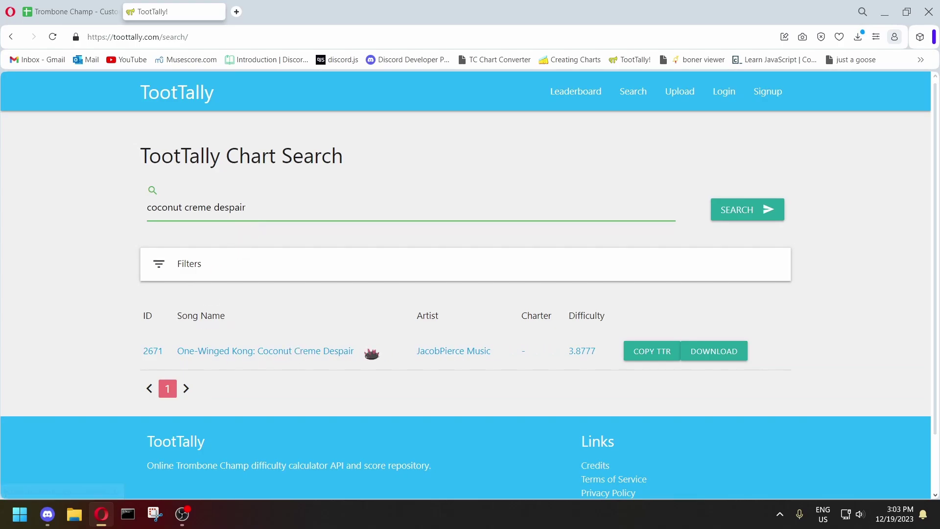
left_click(237, 352)
Save the chart as 2671.zip via Mirror Download, then minimize the browser.
scroll(413, 287, "down", 5)
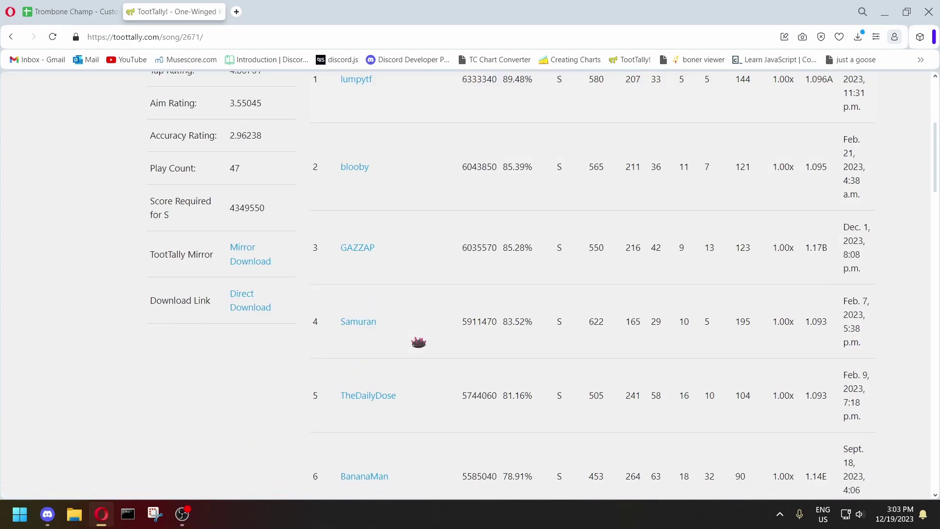
scroll(565, 258, "up", 6)
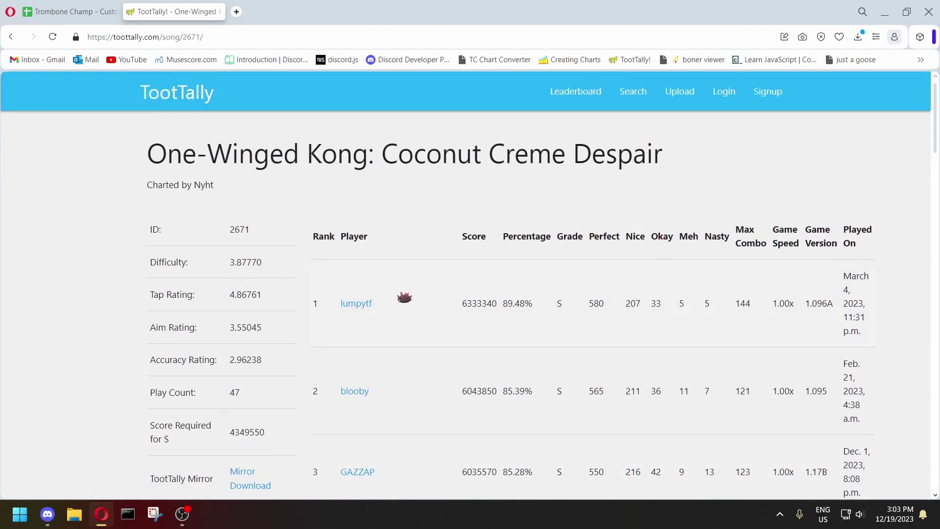
scroll(406, 297, "down", 3)
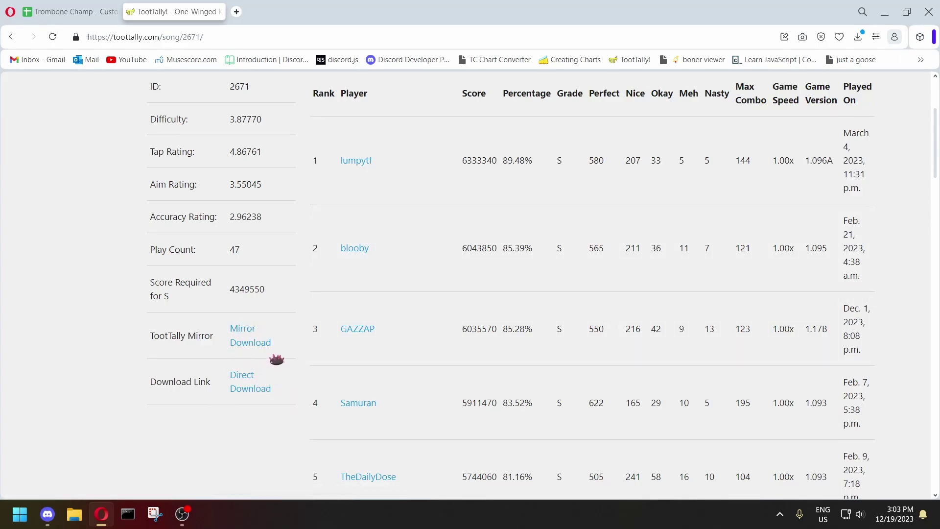
left_click(261, 342)
left_click(387, 240)
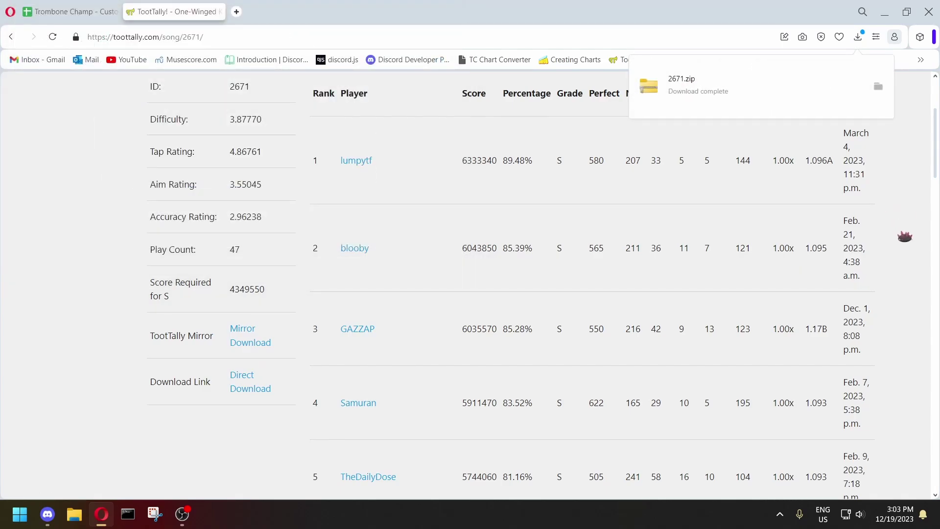
left_click(906, 11)
Switch to Discord's #custom-charts channel and scroll through the chart release posts.
key("super+d")
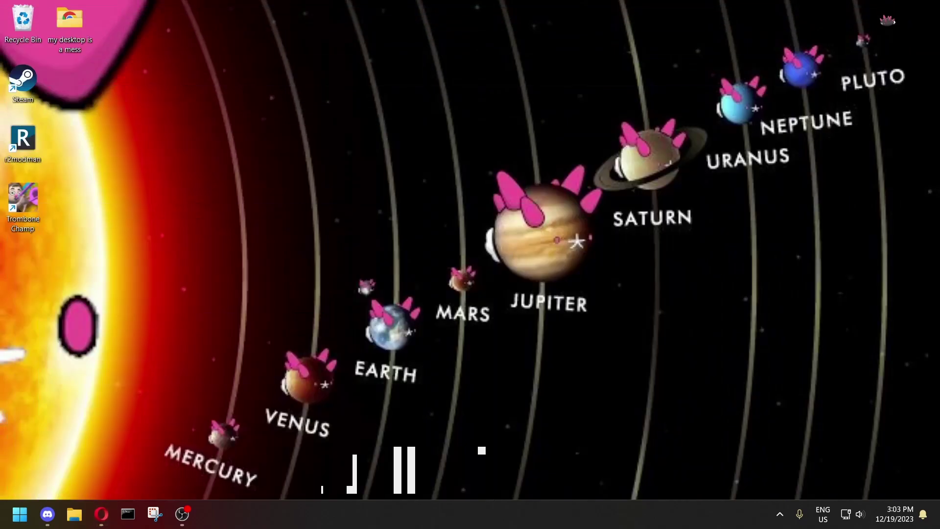
left_click(47, 514)
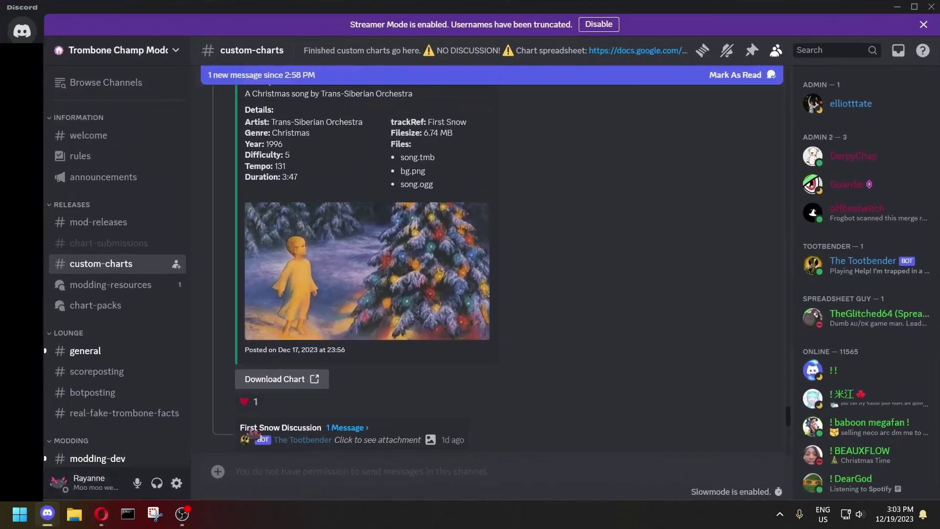
scroll(598, 327, "down", 15)
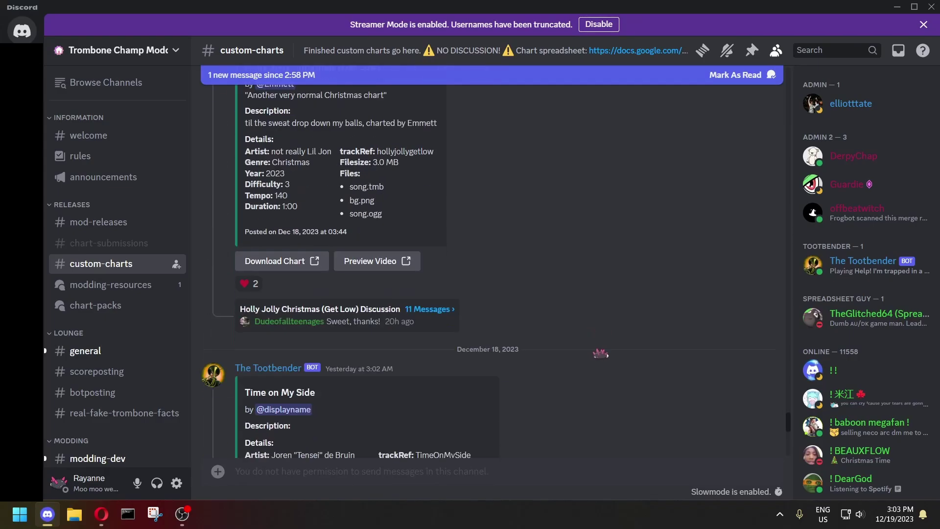
scroll(593, 335, "up", 10)
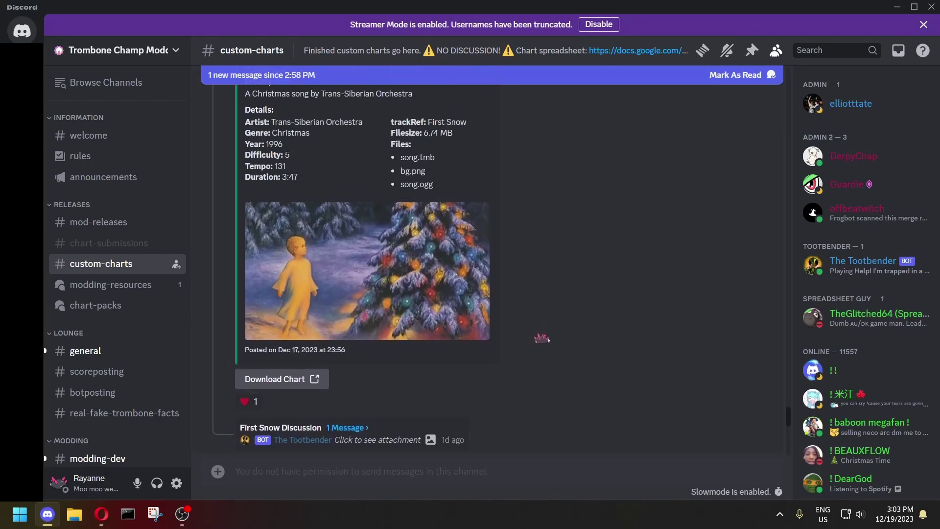
scroll(542, 337, "up", 3)
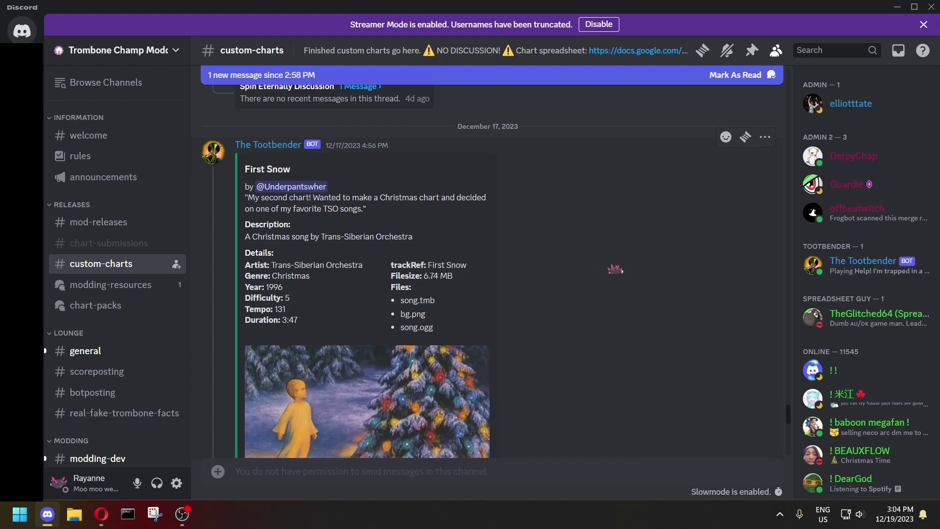
scroll(613, 275, "down", 8)
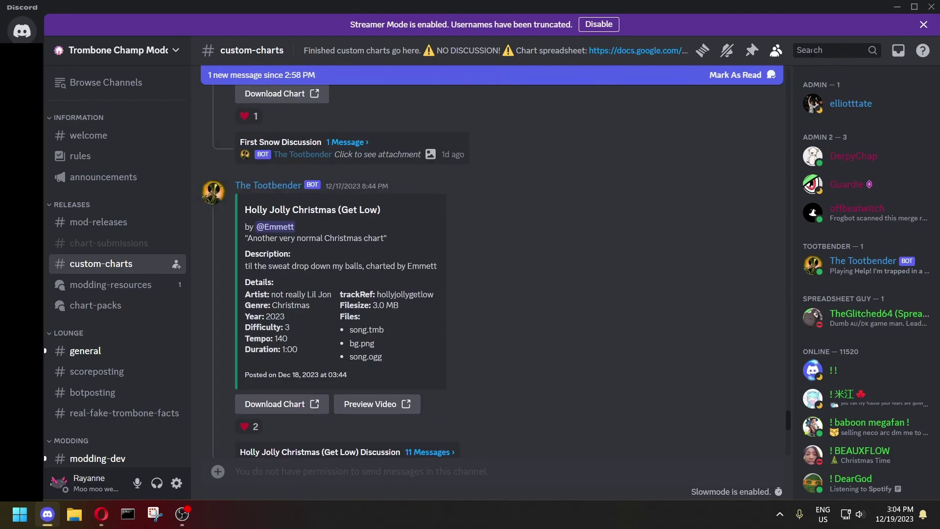
left_click(812, 52)
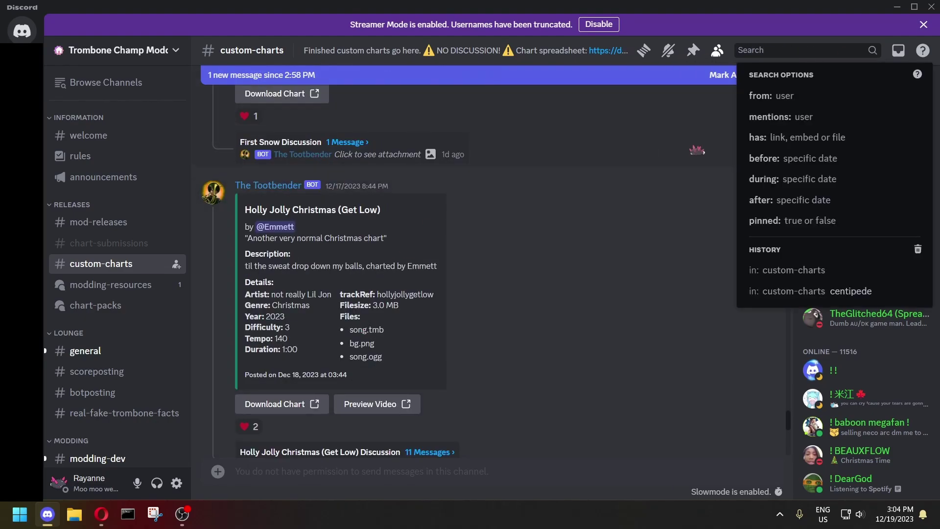
Search in: custom-charts for 'centipede' and scroll through the 3 results.
type("in: c")
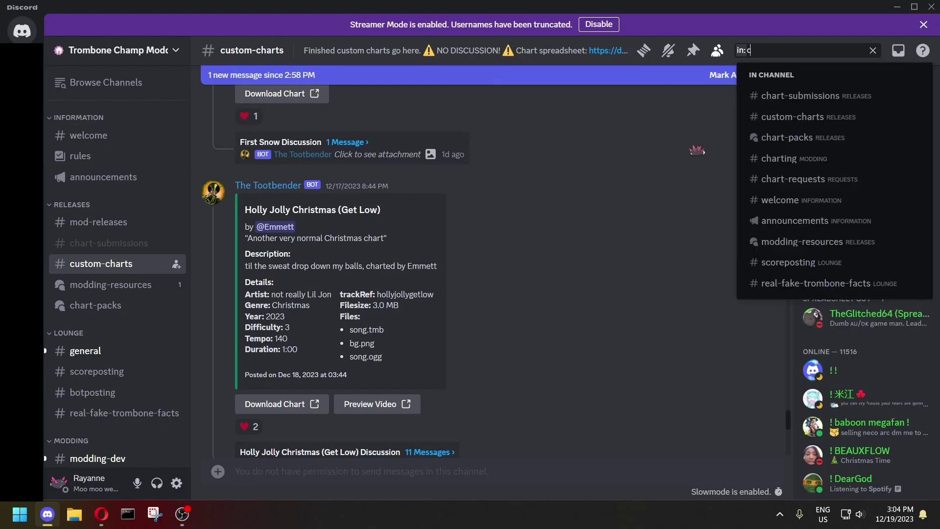
left_click(782, 117)
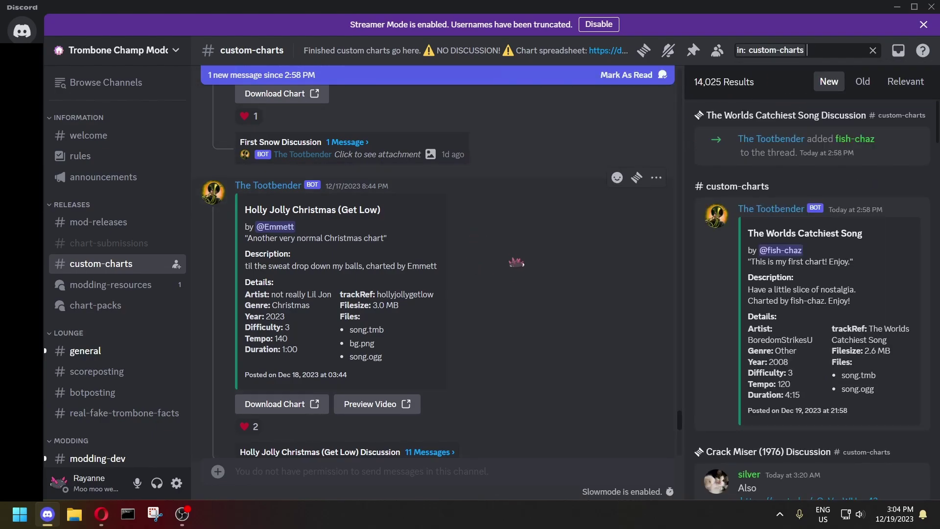
left_click(826, 50)
type("centipede")
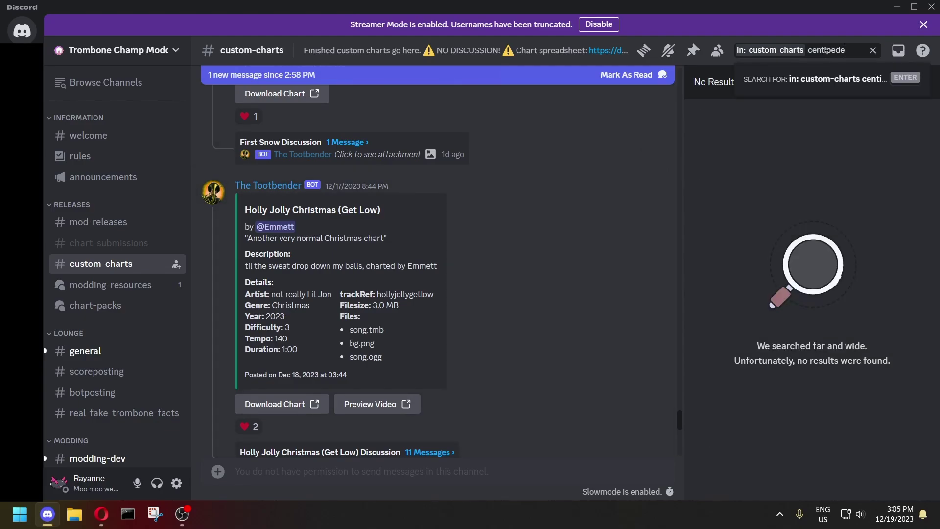
key("Return")
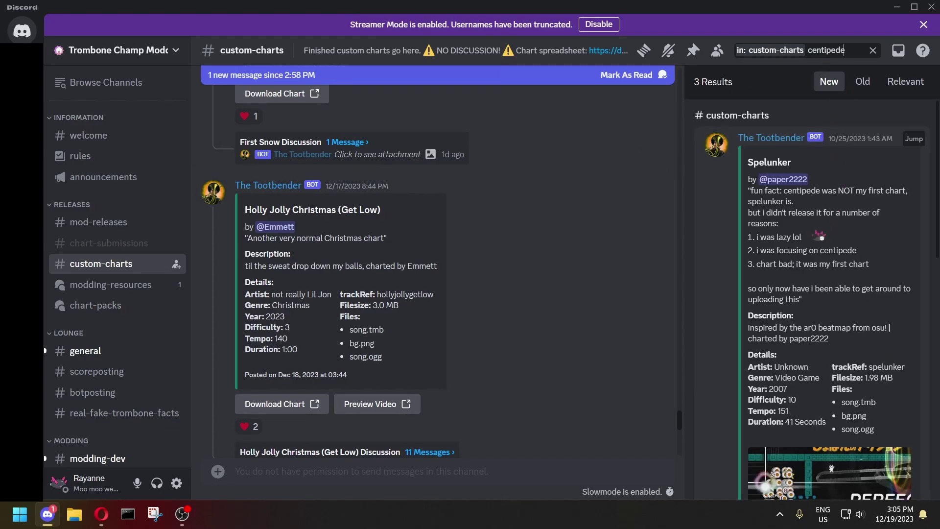
scroll(842, 306, "down", 8)
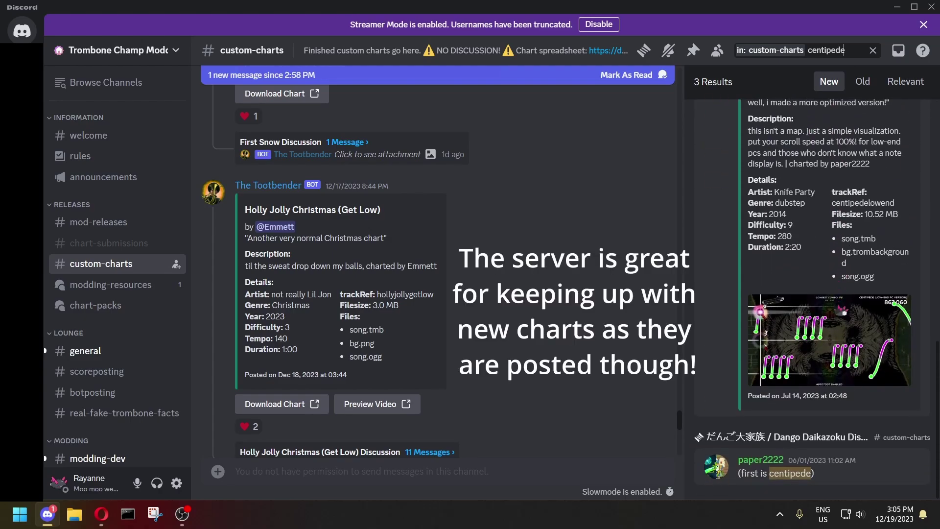
scroll(821, 325, "up", 10)
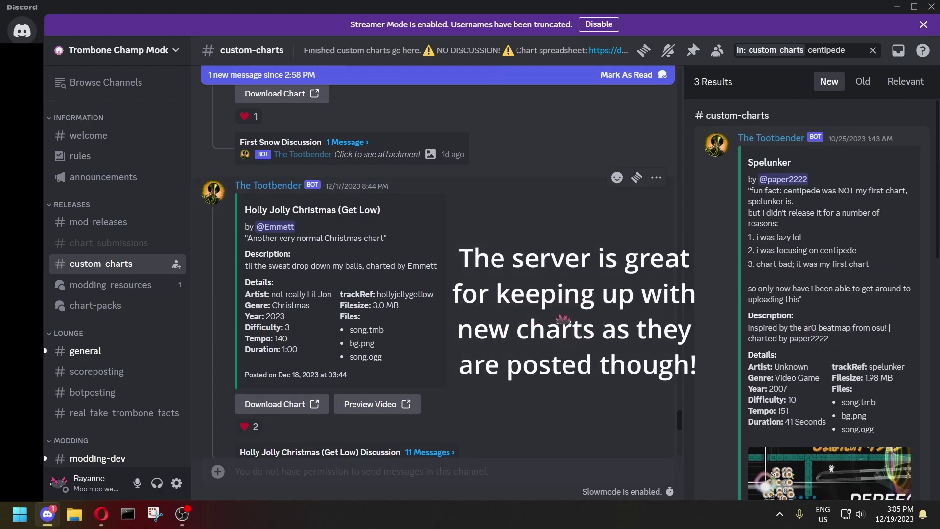